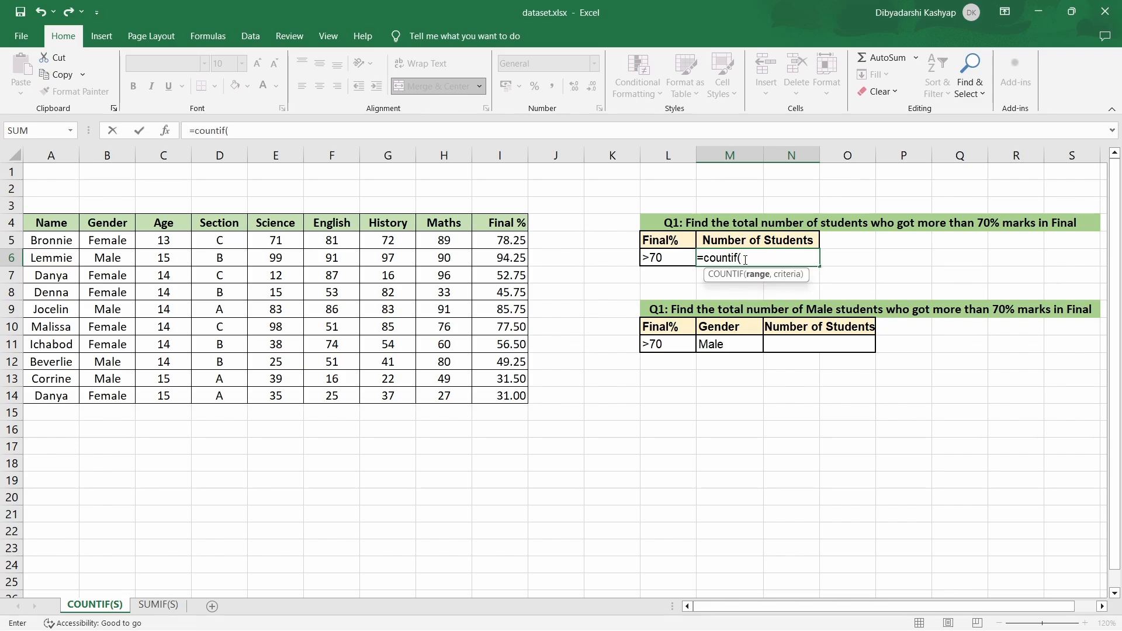
Complete the COUNTIF formula in M6 with the Final % range I4:I14 and the criterion ">70"
{"action": "left_click_drag", "start_coordinate": [510, 223], "coordinate": [523, 396]}
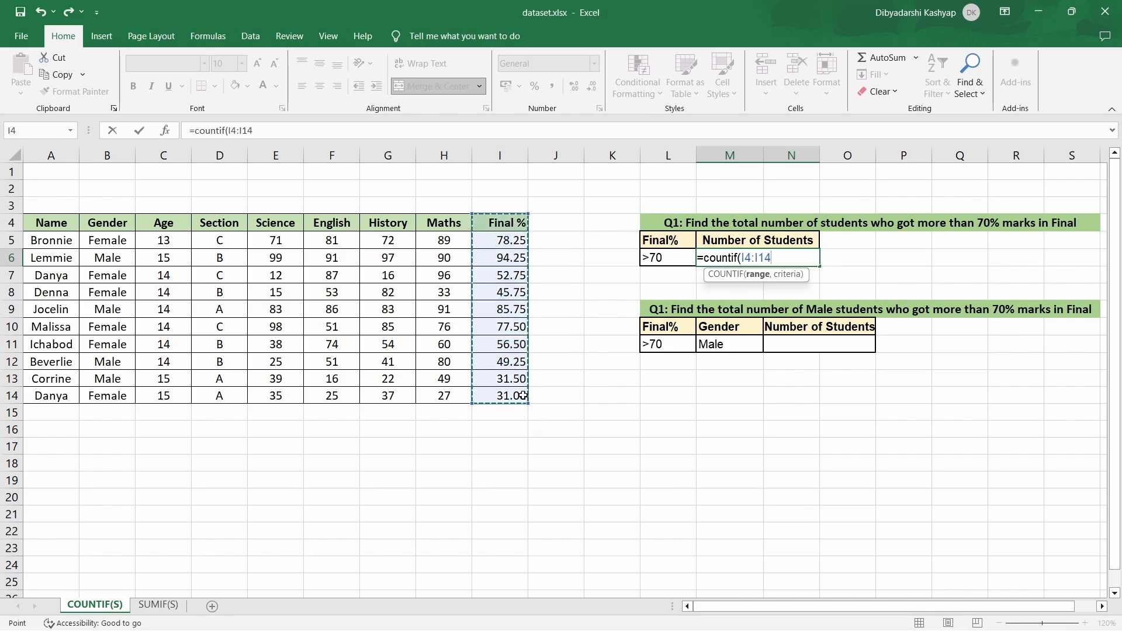
{"action": "type", "text": ","}
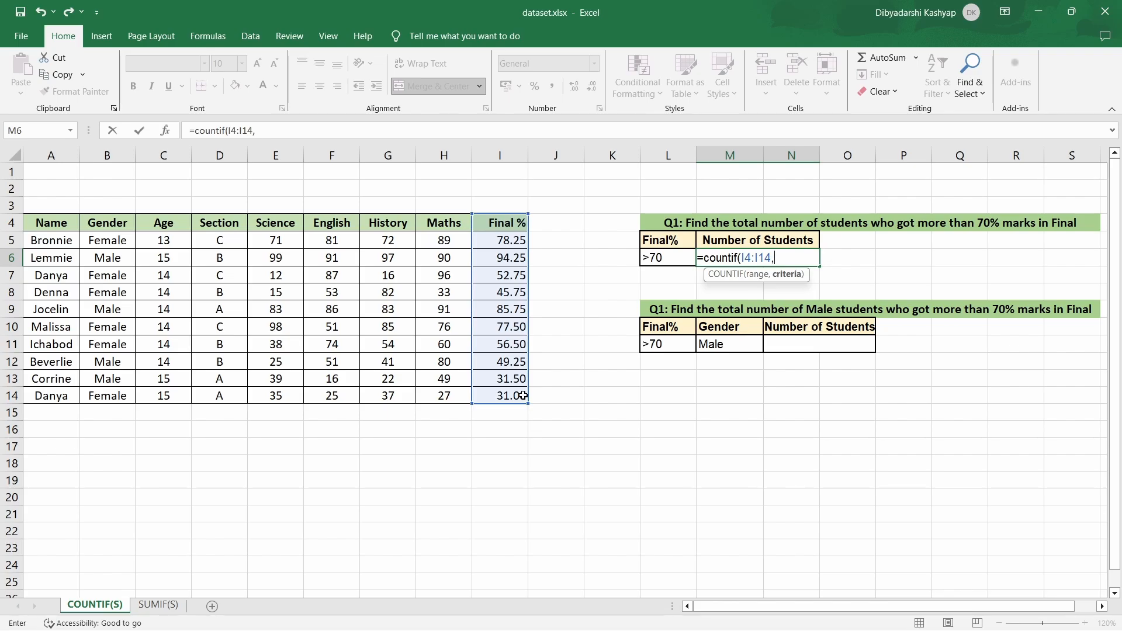
{"action": "left_click", "coordinate": [664, 258]}
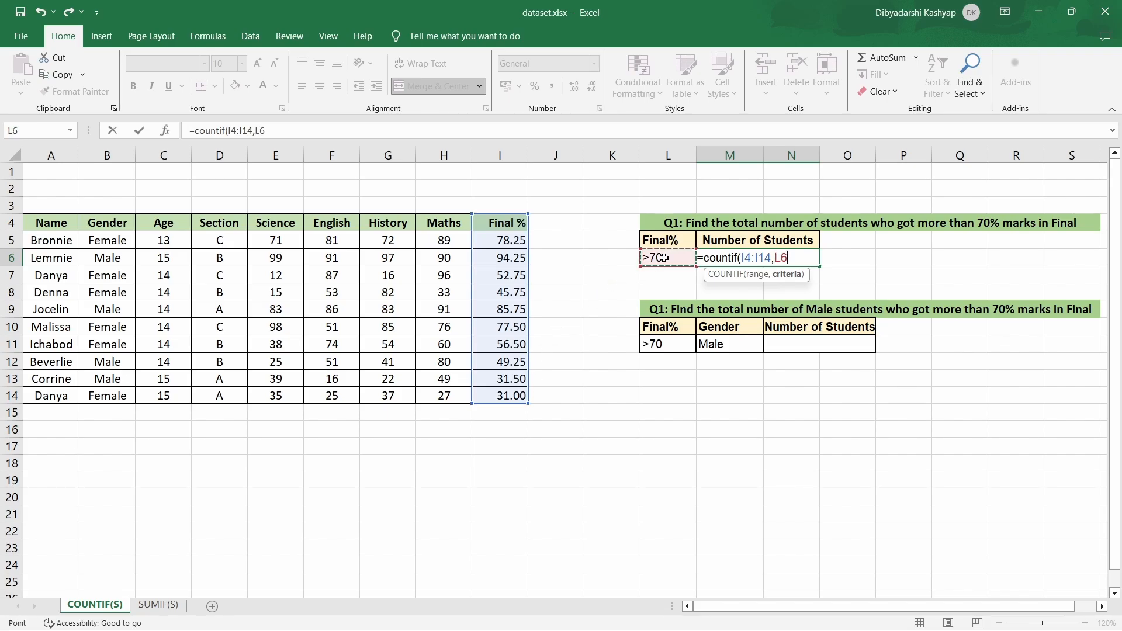
{"action": "key", "text": "BackSpace"}
{"action": "key", "text": "BackSpace"}
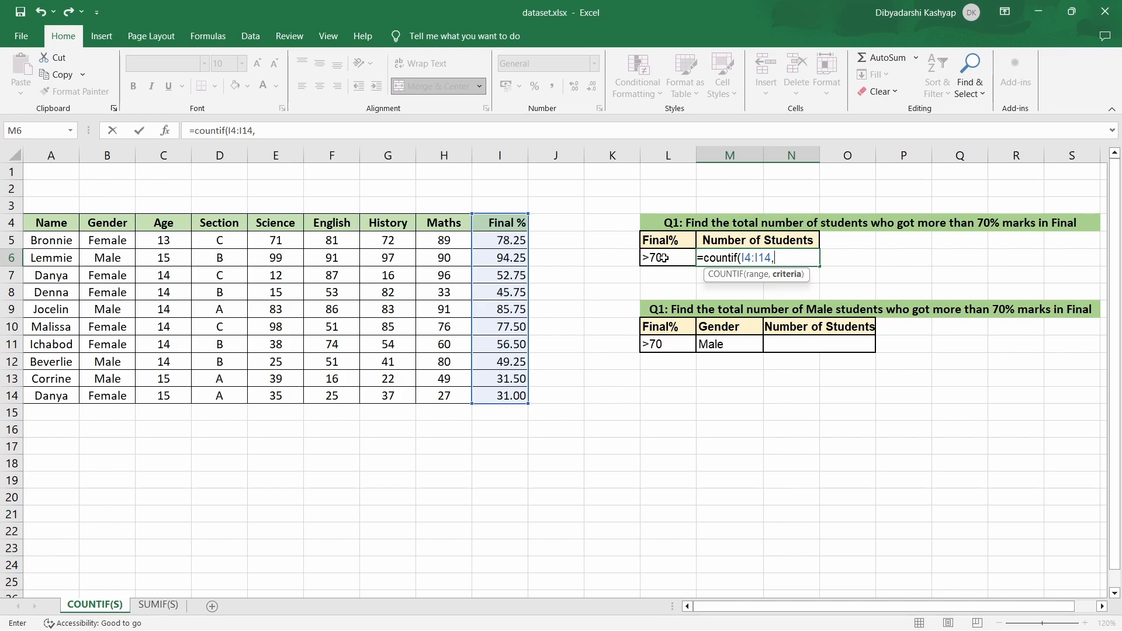
{"action": "type", "text": "\">70\")"}
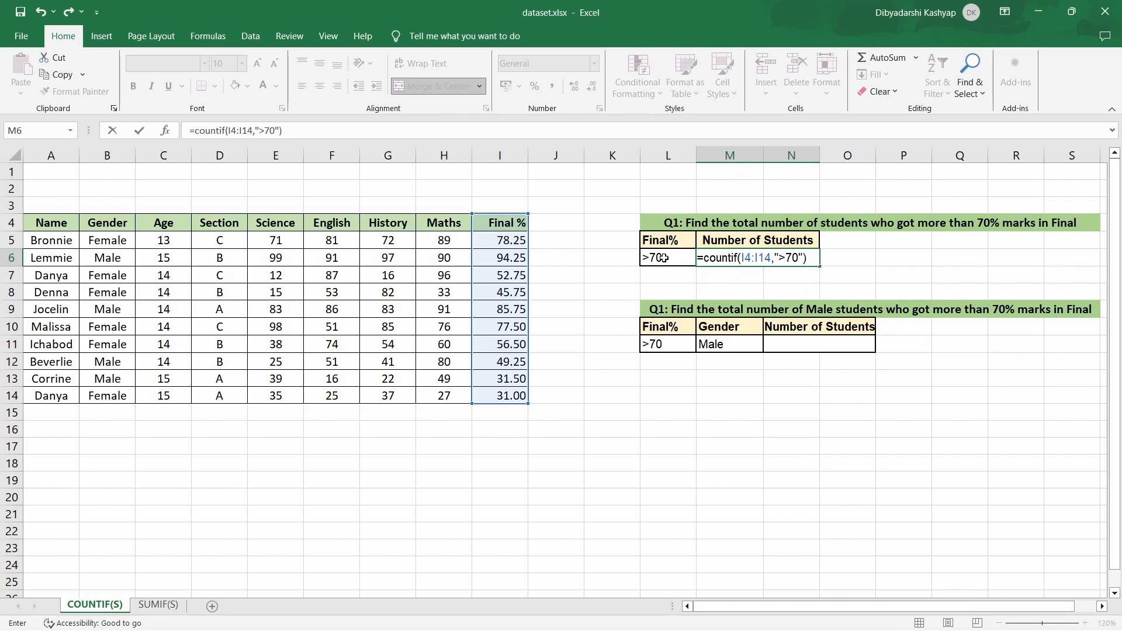
{"action": "key", "text": "Return"}
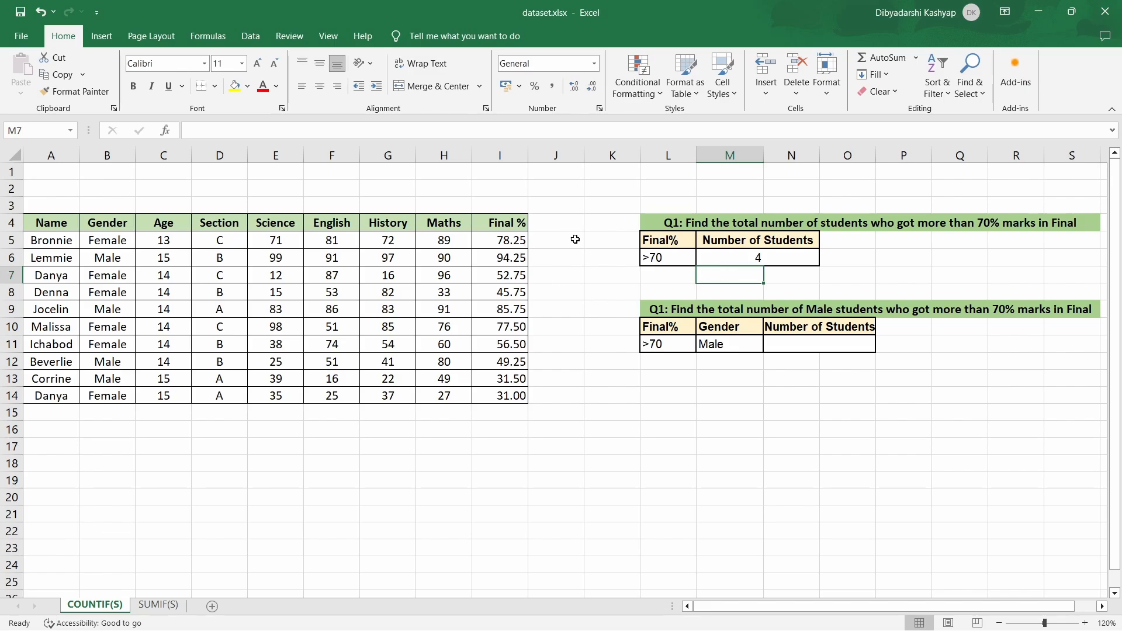
Check the COUNTIF result against the Final % cells above 70 in the student table
{"action": "left_click", "coordinate": [516, 242]}
{"action": "left_click", "coordinate": [515, 262]}
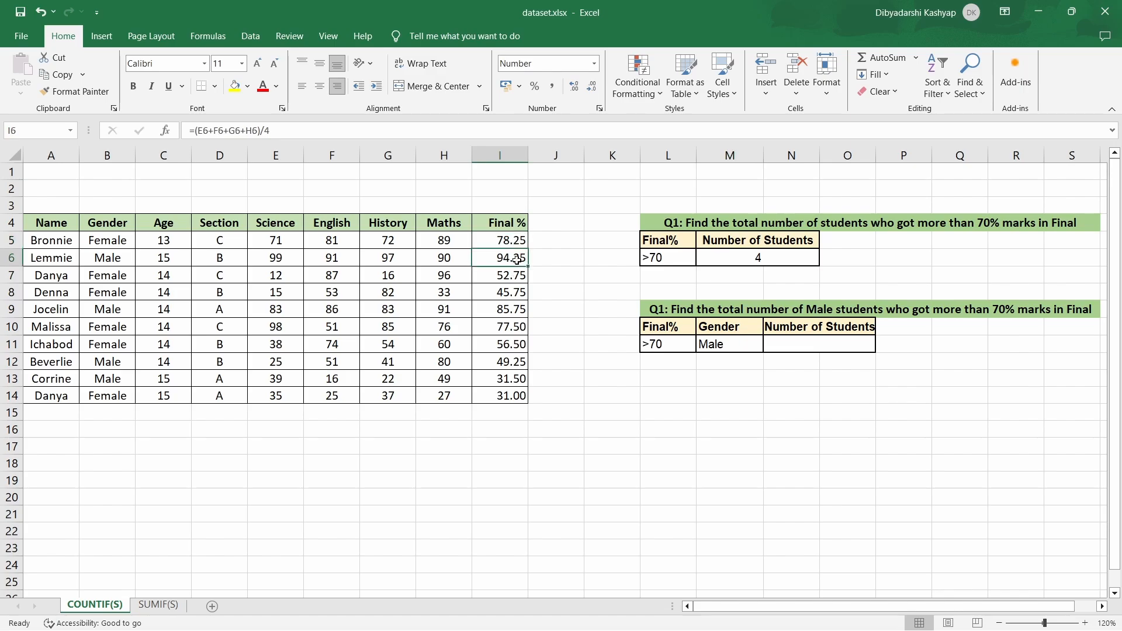
{"action": "left_click", "coordinate": [512, 309]}
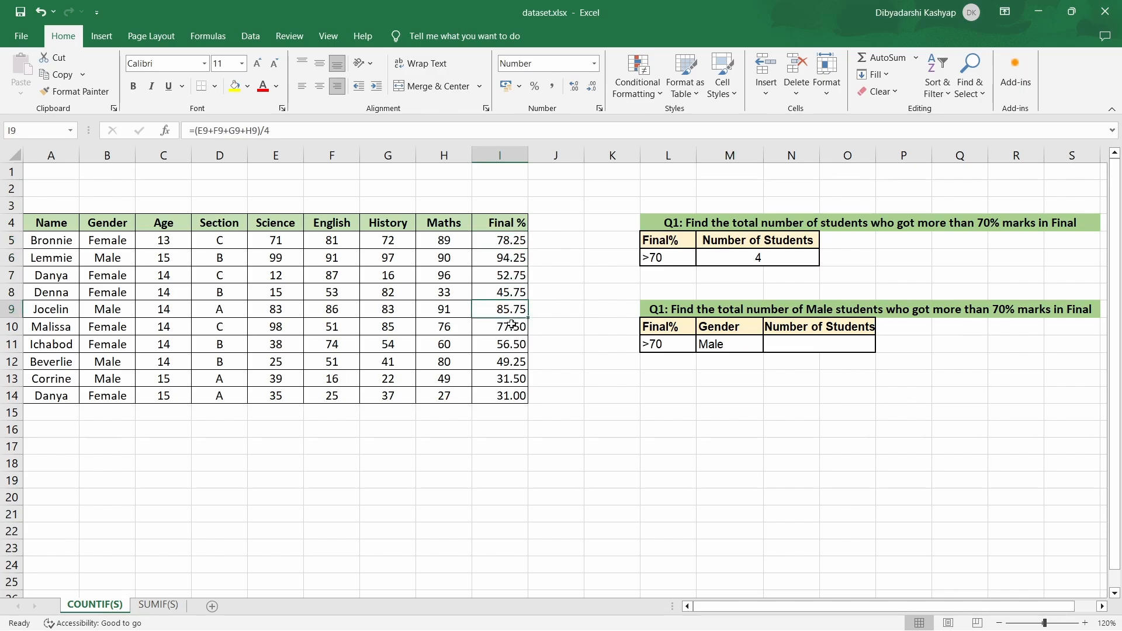
{"action": "left_click", "coordinate": [513, 326]}
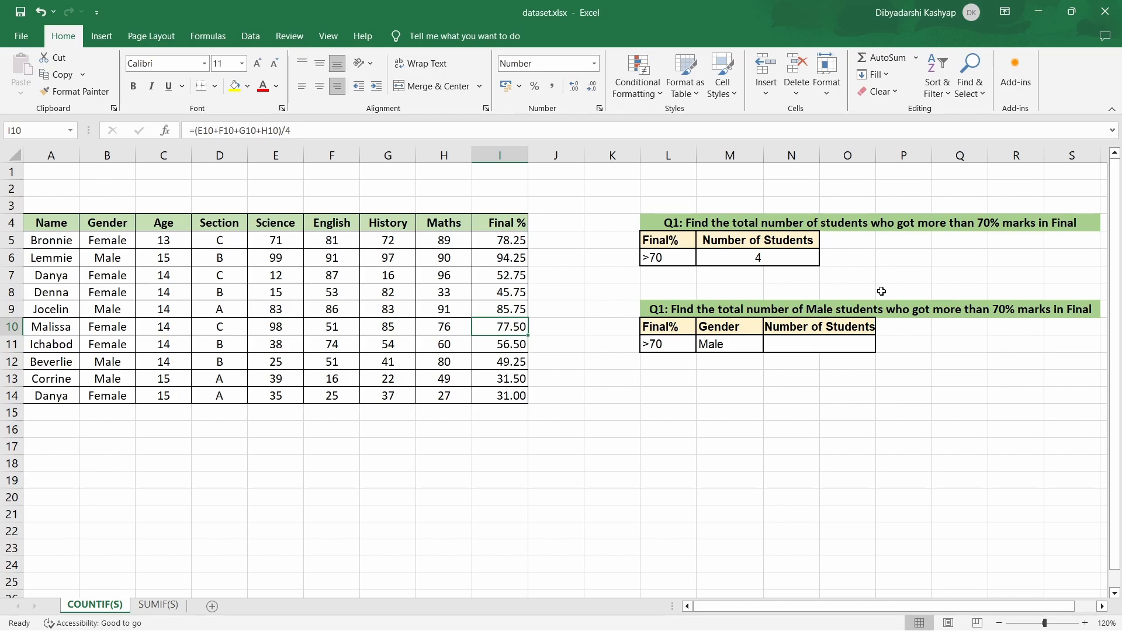
Start a COUNTIFS formula in N11 with the Gender range B4:B14 and M11 as its criterion
{"action": "left_click", "coordinate": [815, 343]}
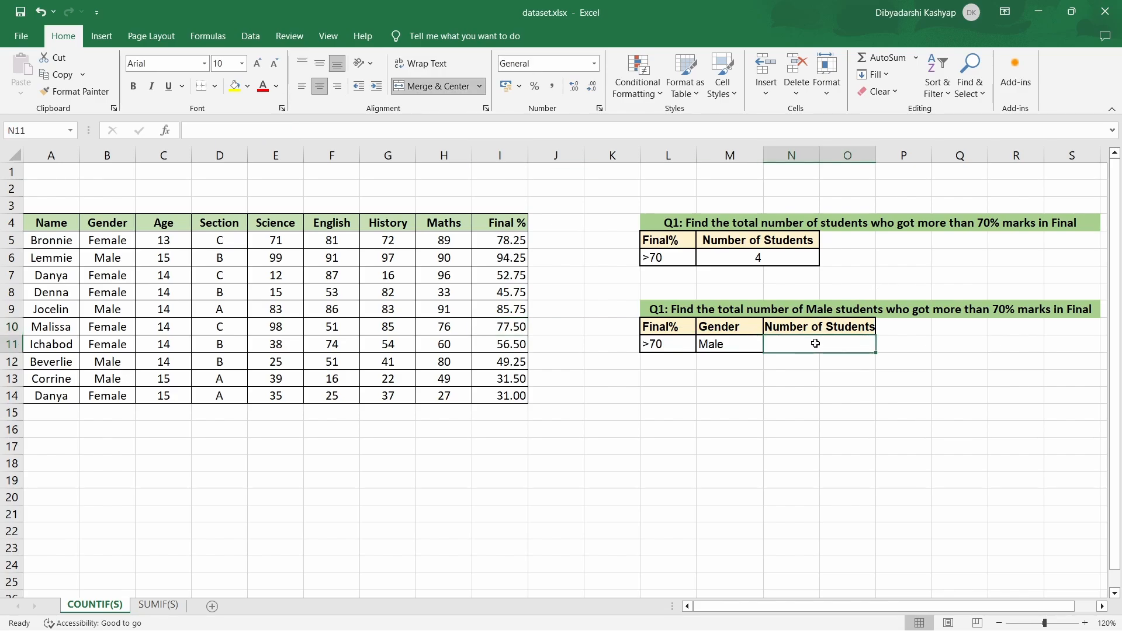
{"action": "type", "text": "=co"}
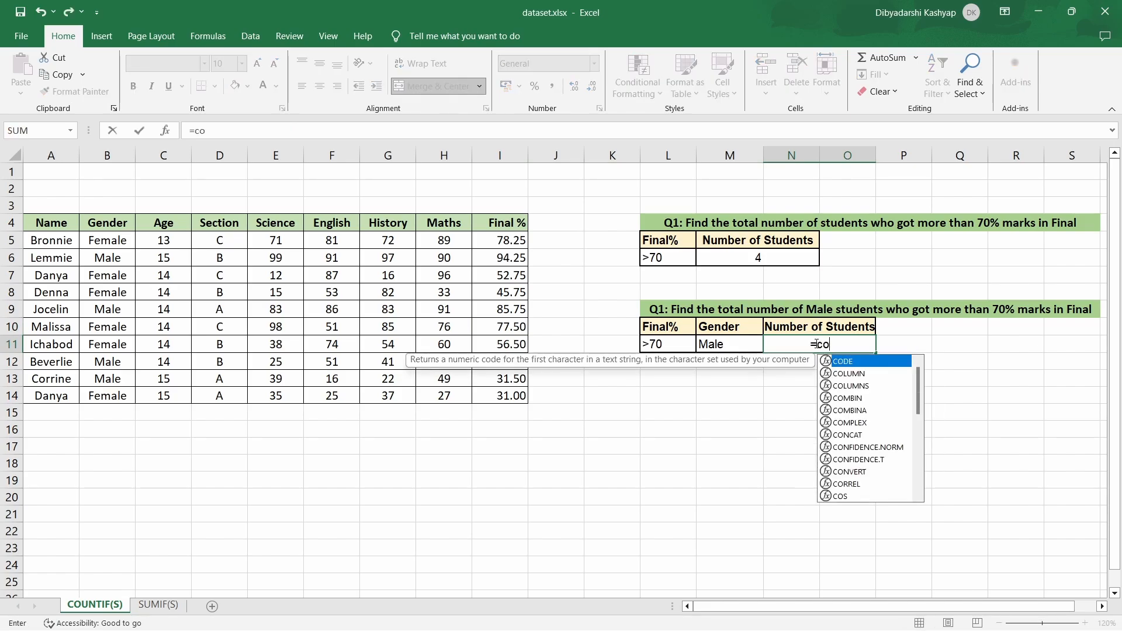
{"action": "type", "text": "untifs"}
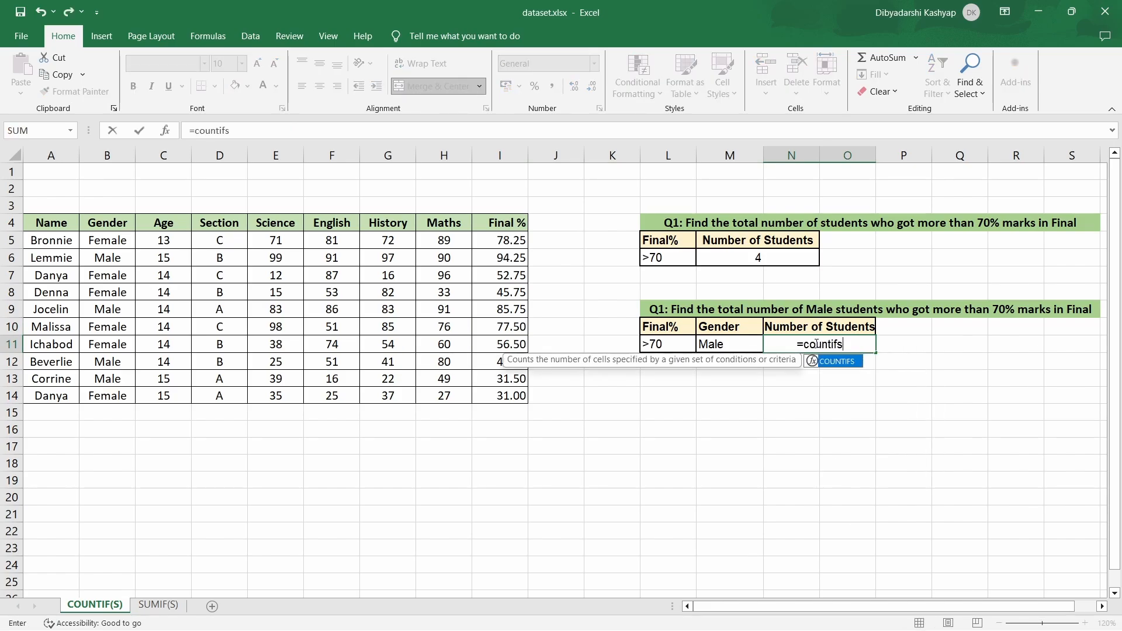
{"action": "type", "text": "("}
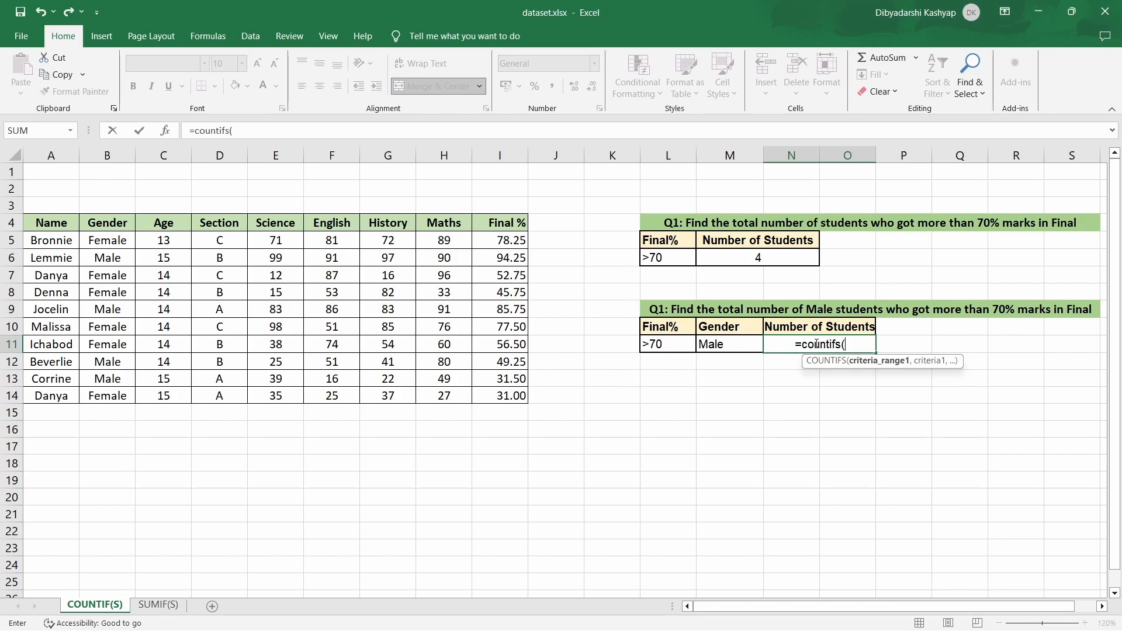
{"action": "left_click_drag", "start_coordinate": [111, 222], "coordinate": [126, 391]}
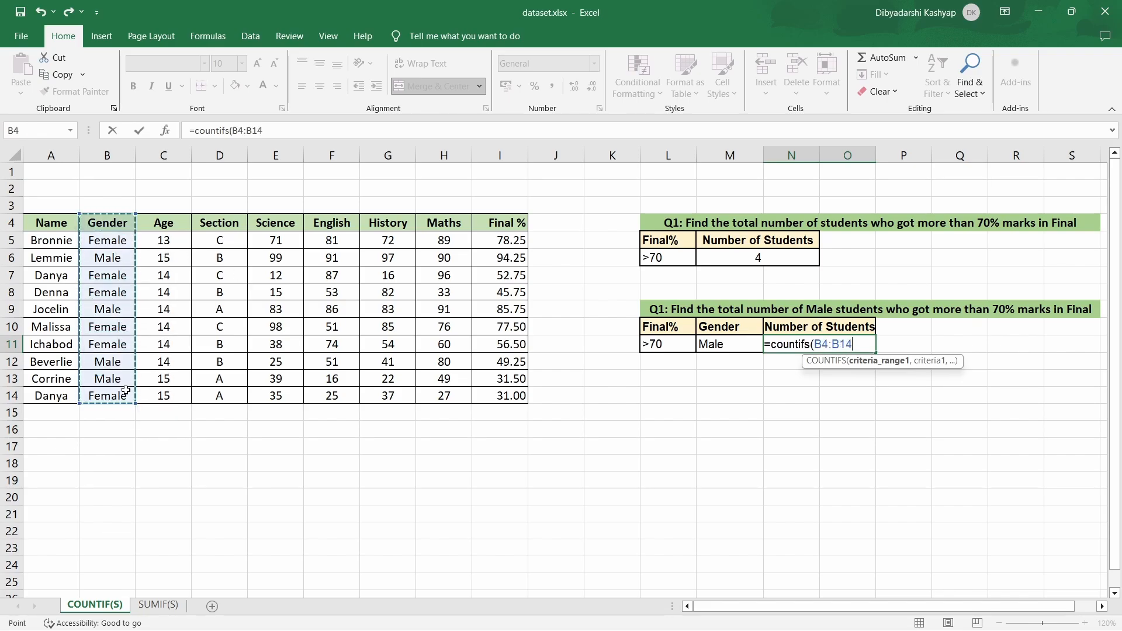
{"action": "type", "text": ","}
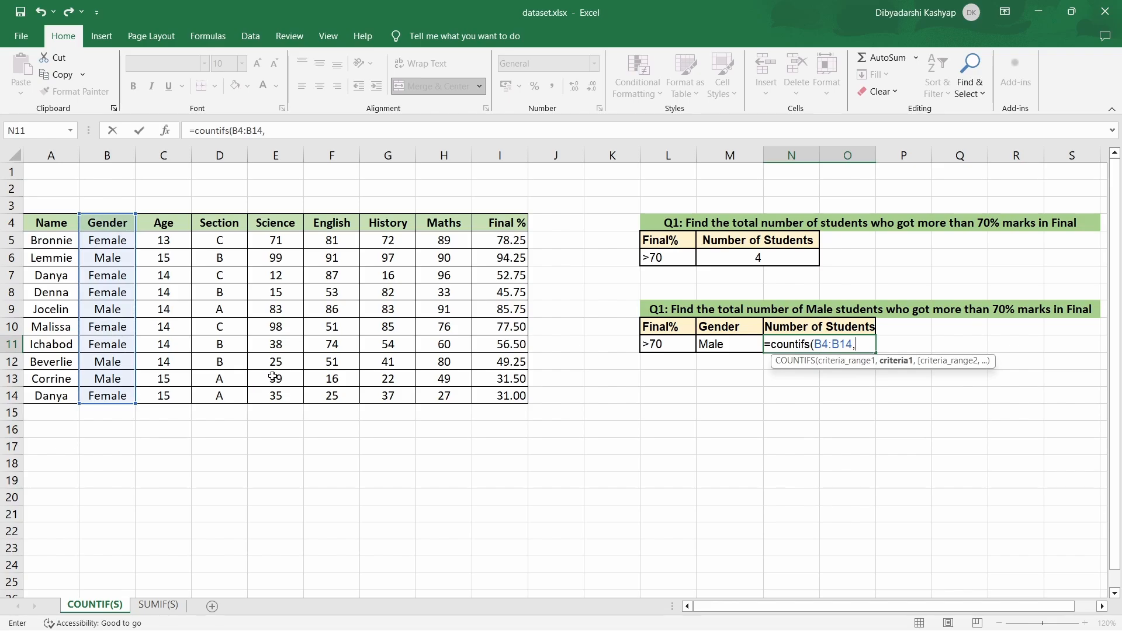
{"action": "left_click", "coordinate": [730, 346]}
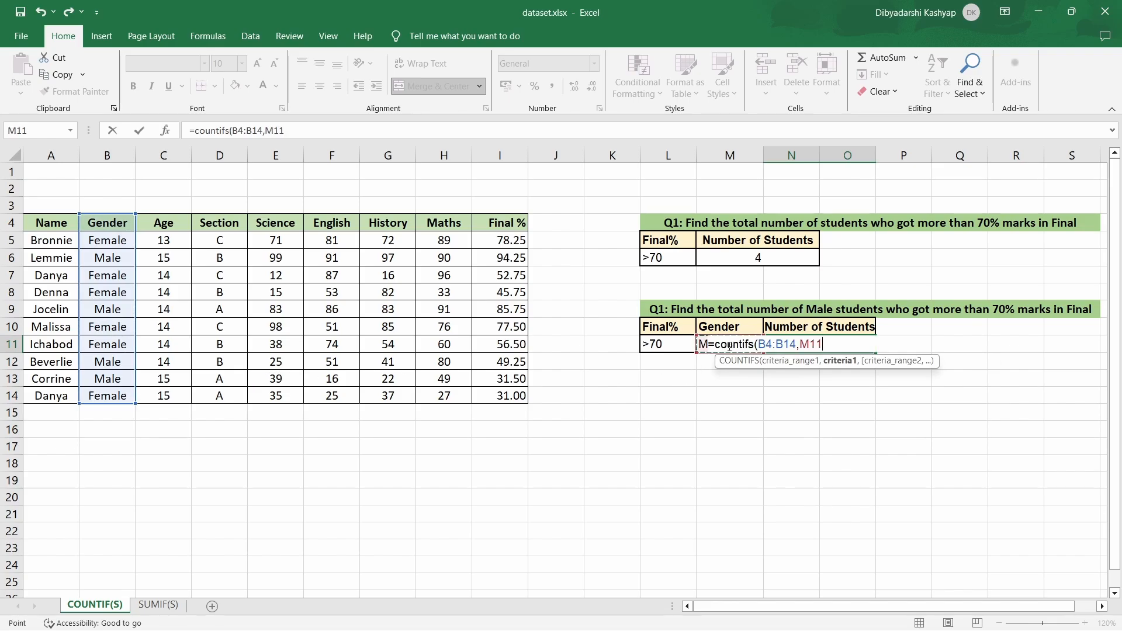
{"action": "type", "text": ","}
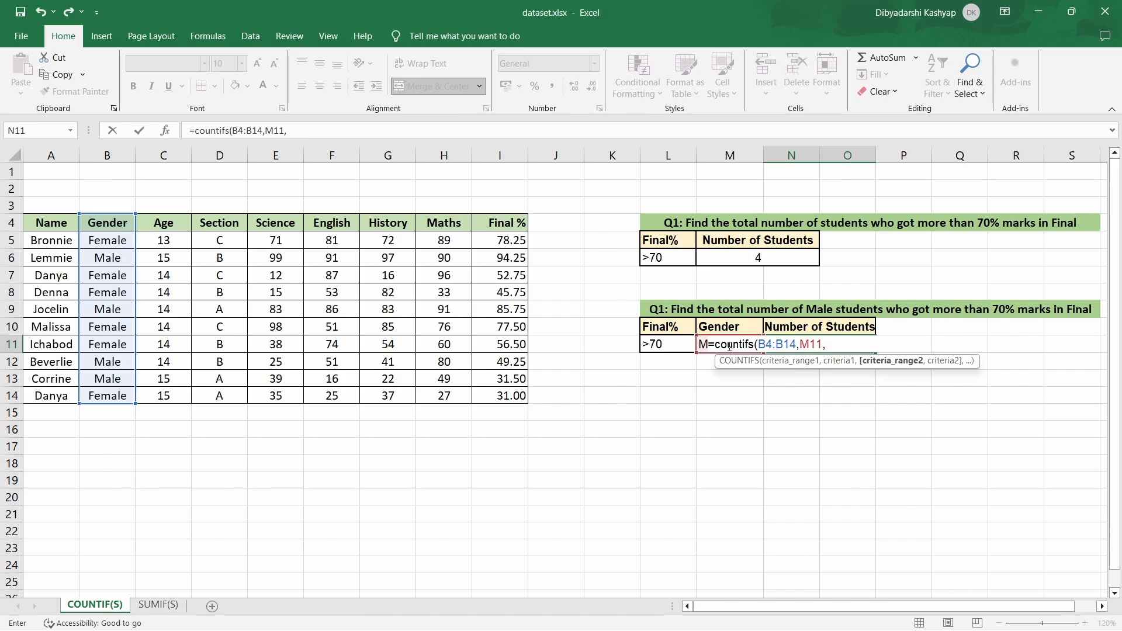
Finish the COUNTIFS formula with range I4:I14 and criterion L11, and check the male students' Final % cells above 70
{"action": "left_click_drag", "start_coordinate": [505, 225], "coordinate": [508, 397]}
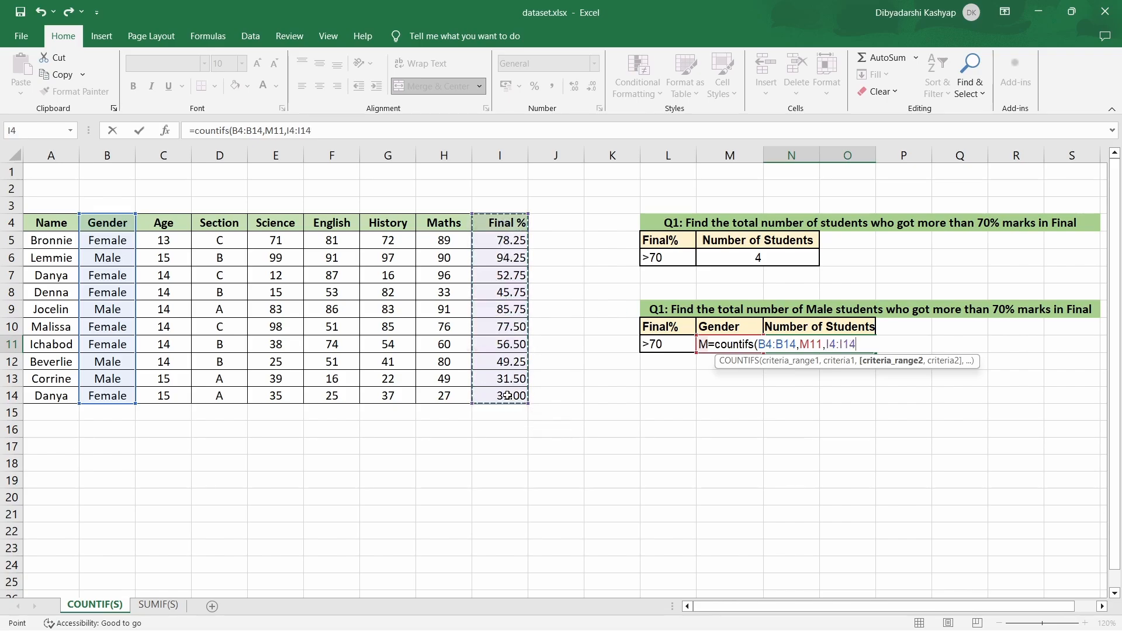
{"action": "type", "text": ","}
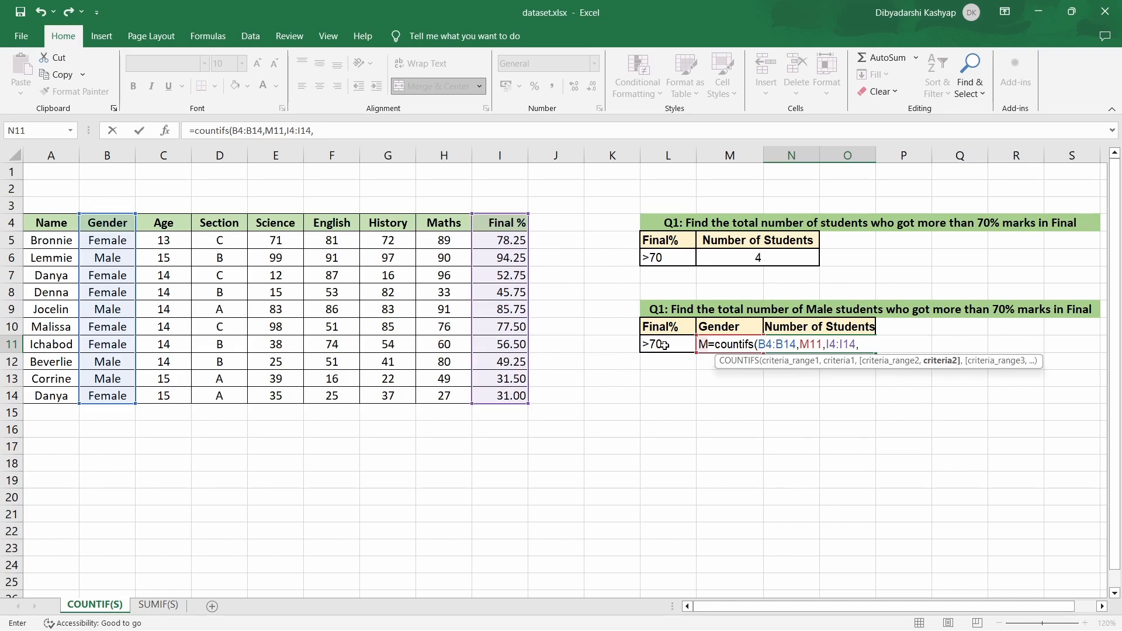
{"action": "left_click", "coordinate": [665, 345]}
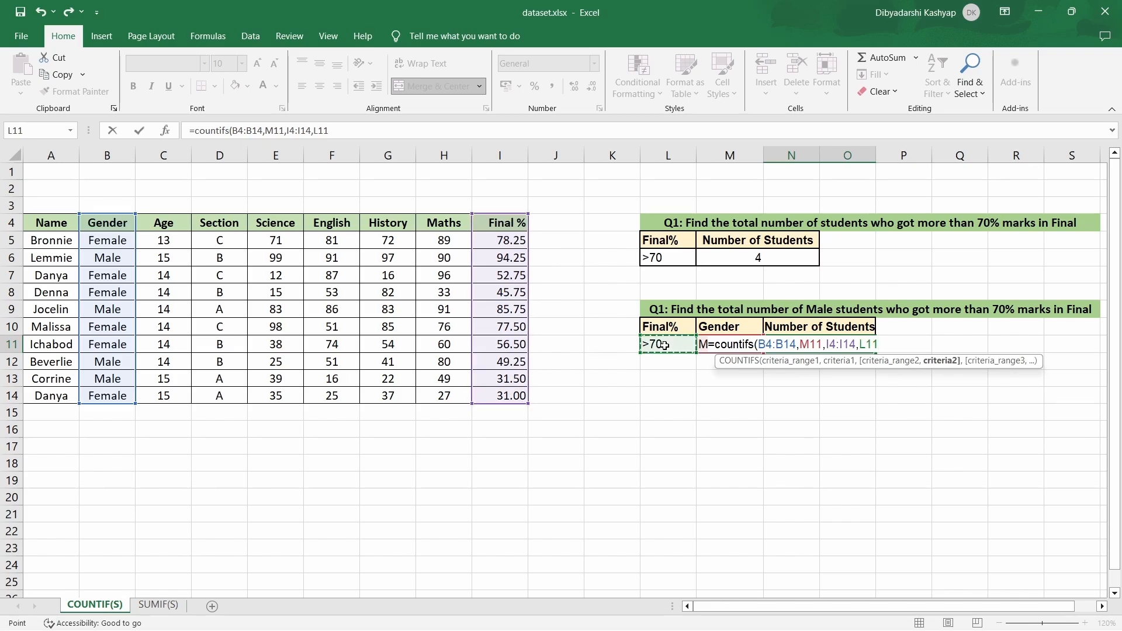
{"action": "type", "text": ")"}
{"action": "key", "text": "Return"}
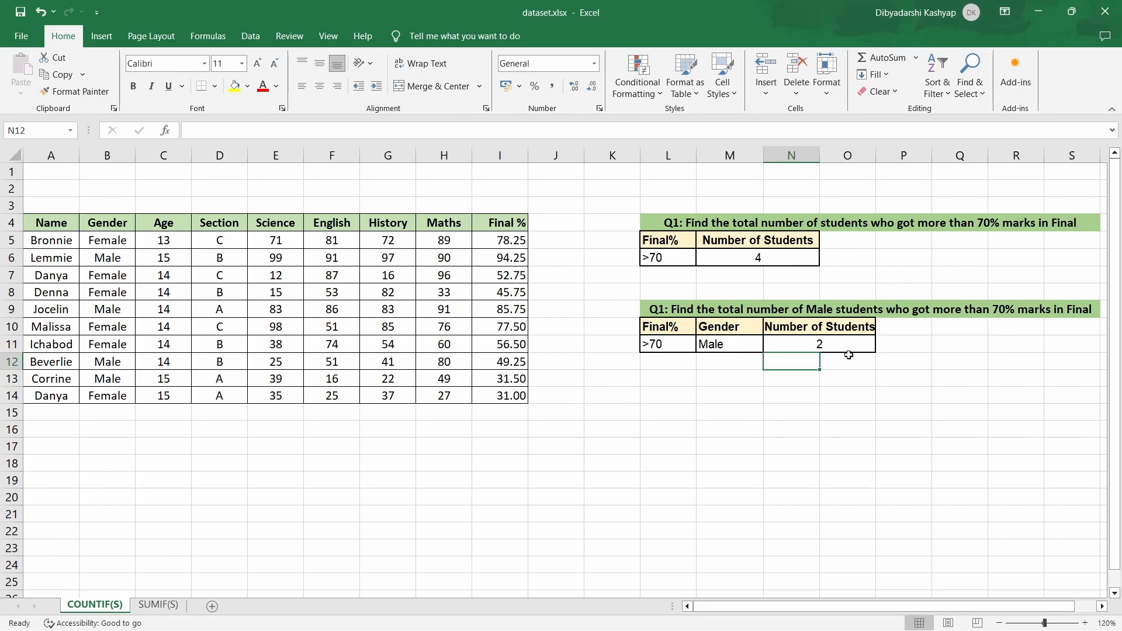
{"action": "left_click", "coordinate": [521, 262]}
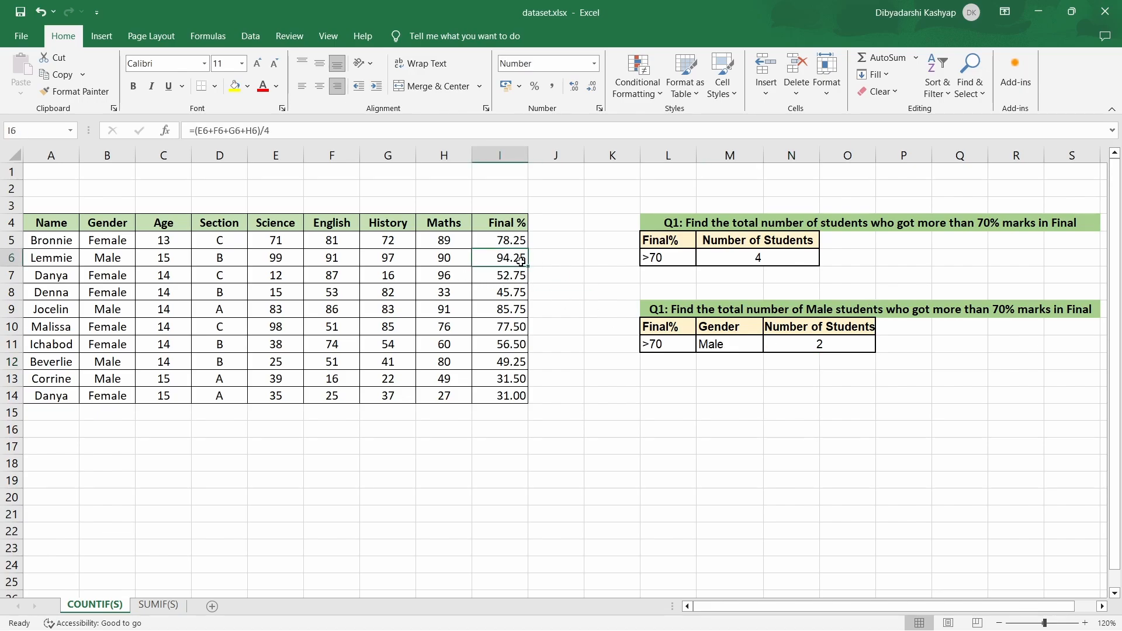
{"action": "left_click", "coordinate": [508, 309]}
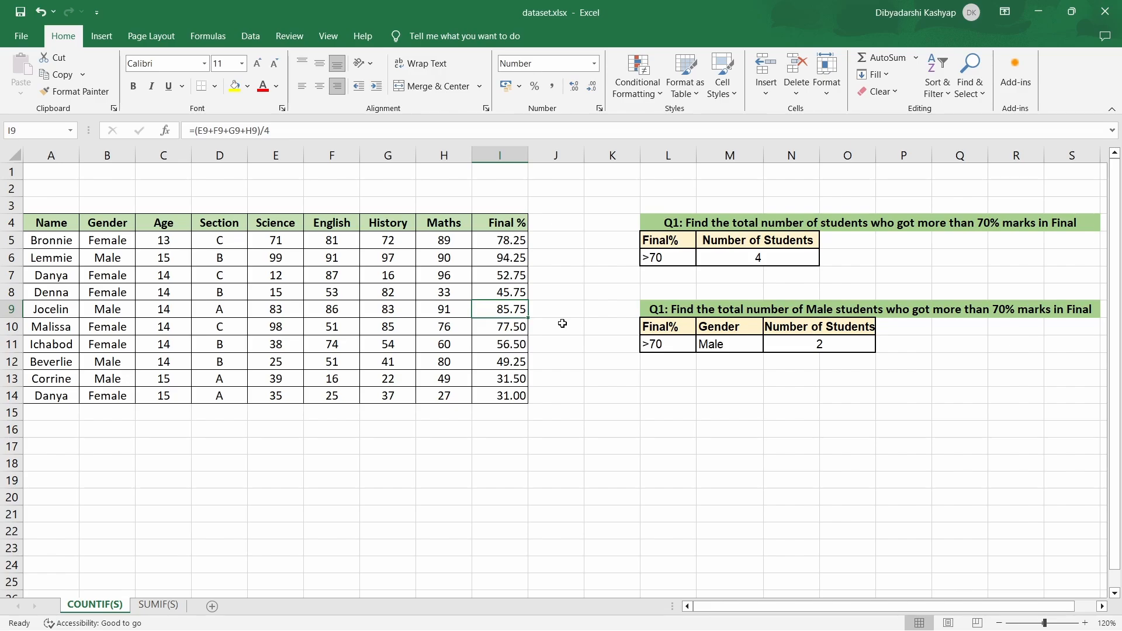
On the SUMIF(S) sheet, total the Farzi Cafe feedback by entering =sumif(B:B,I5,G:G) in J5
{"action": "left_click", "coordinate": [157, 605]}
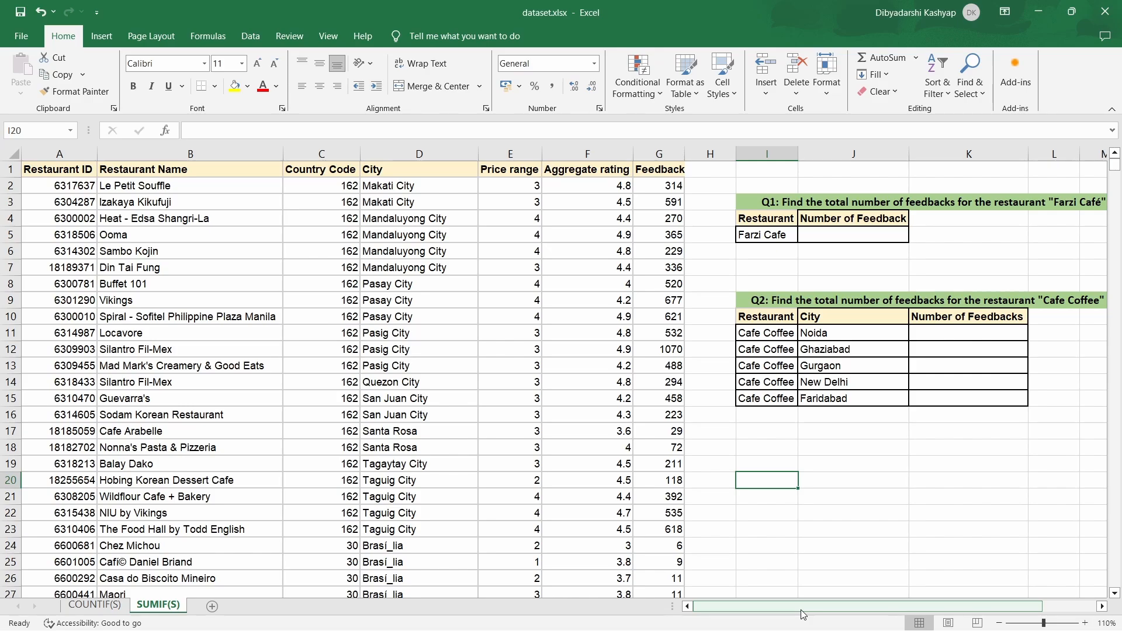
{"action": "left_click", "coordinate": [828, 235]}
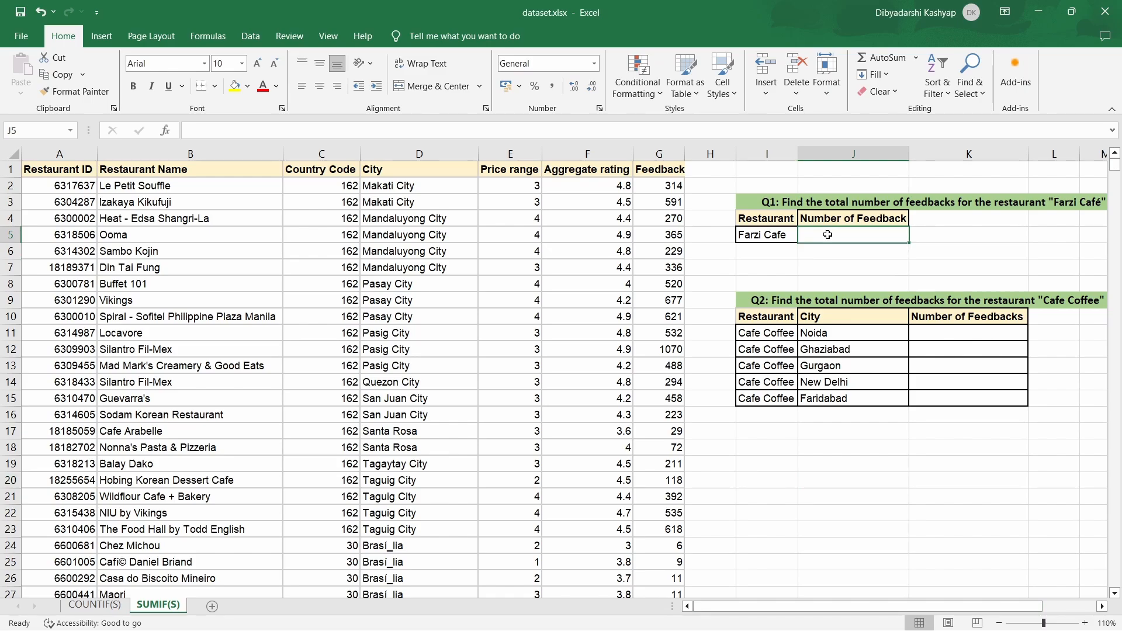
{"action": "type", "text": "=s"}
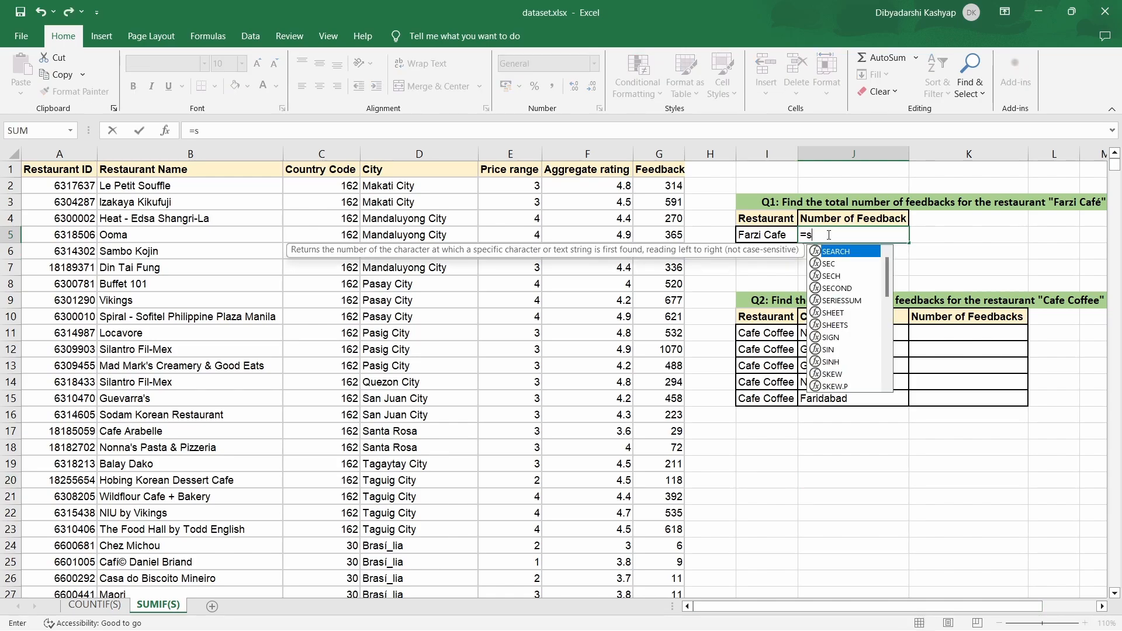
{"action": "type", "text": "umif"}
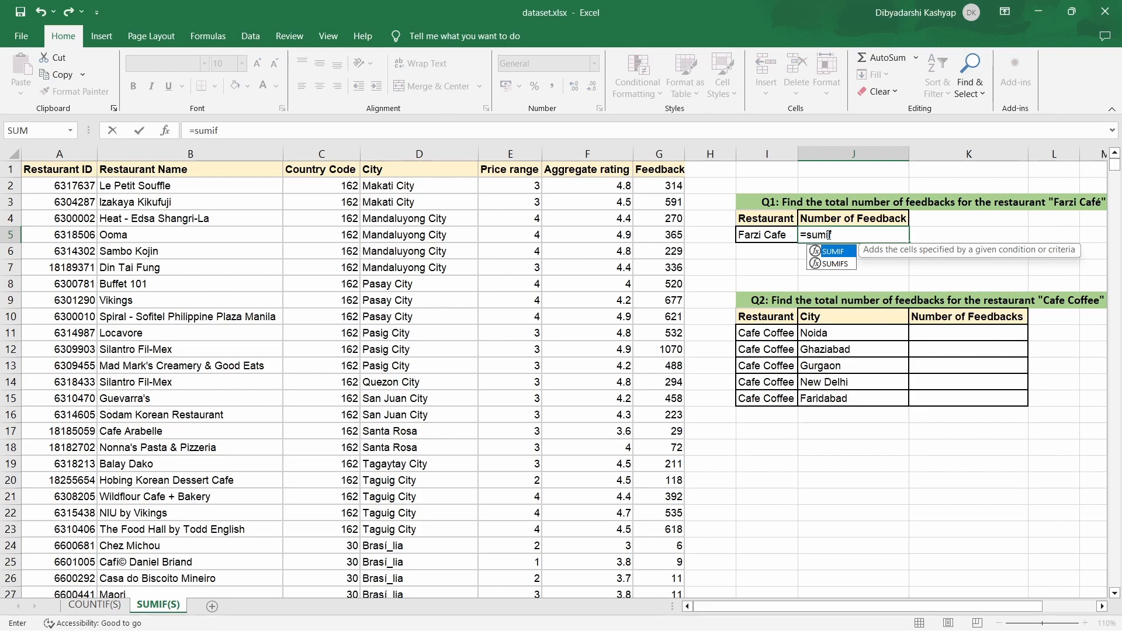
{"action": "type", "text": "("}
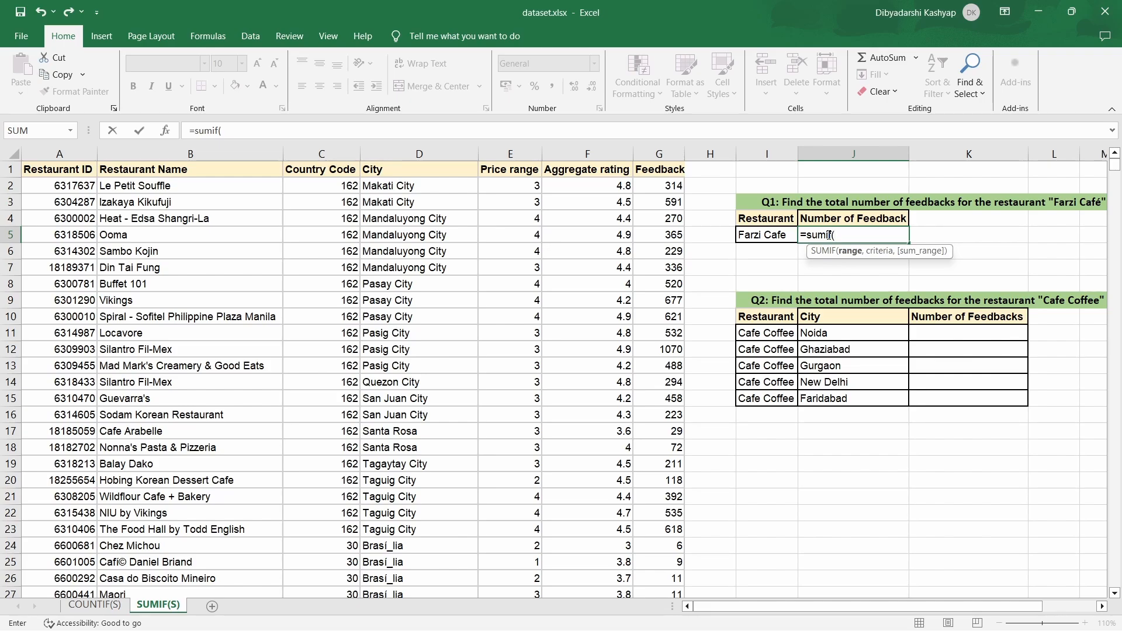
{"action": "left_click", "coordinate": [180, 152]}
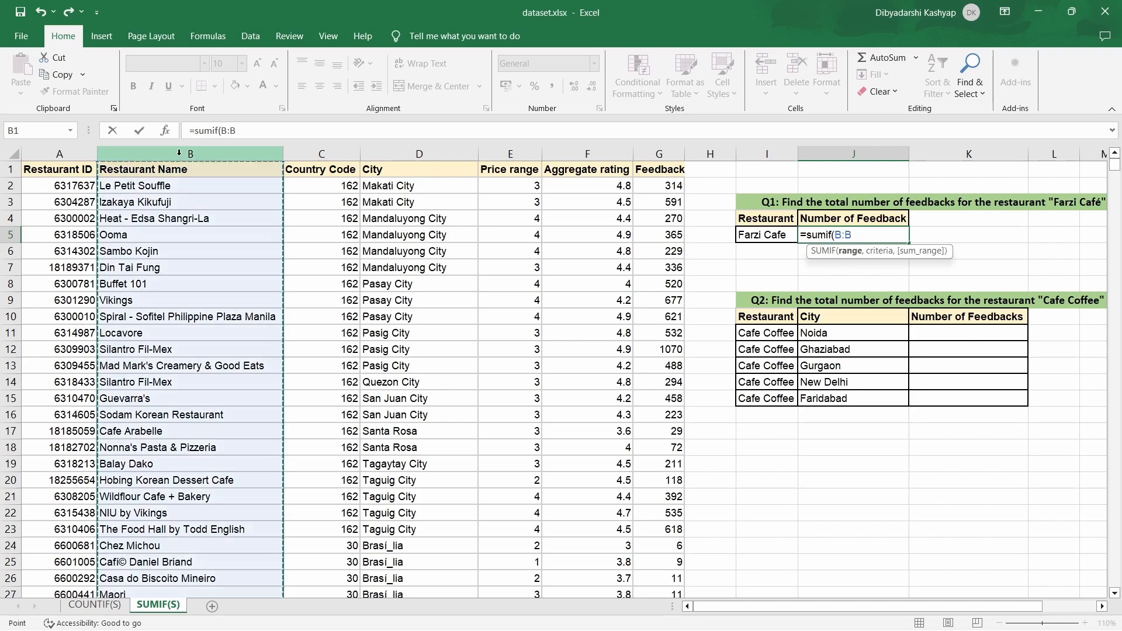
{"action": "type", "text": ","}
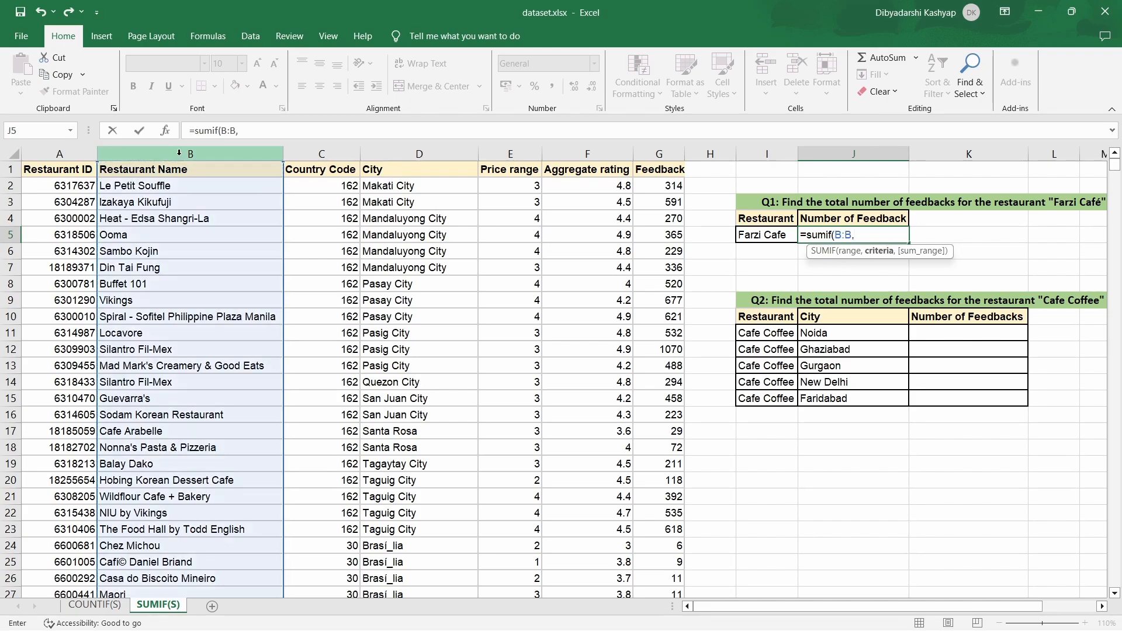
{"action": "left_click", "coordinate": [758, 236]}
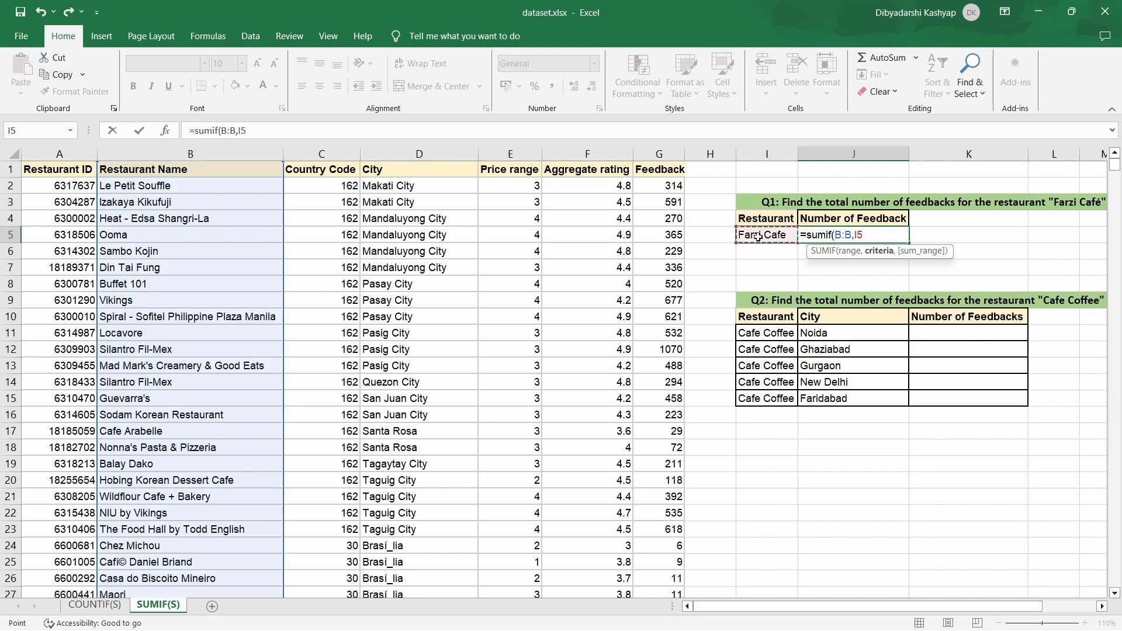
{"action": "type", "text": ","}
{"action": "left_click", "coordinate": [651, 153]}
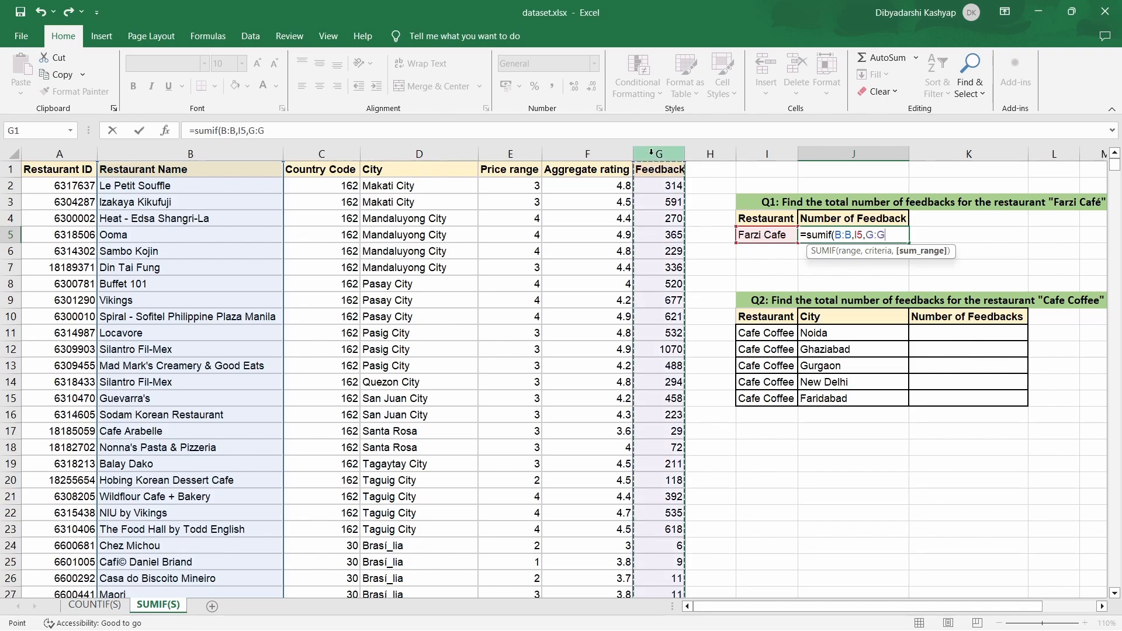
{"action": "type", "text": ")"}
{"action": "key", "text": "Return"}
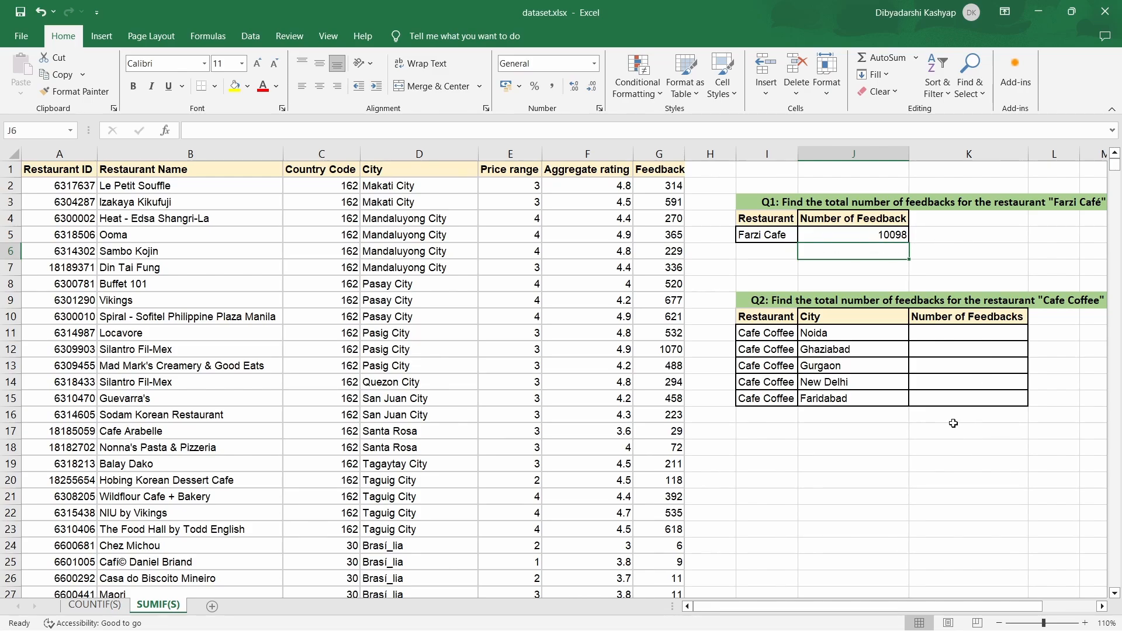
Start a SUMIFS formula in K11 for Cafe Coffee in Noida, with the Feedback column G:G as its sum range
{"action": "left_click", "coordinate": [1102, 607]}
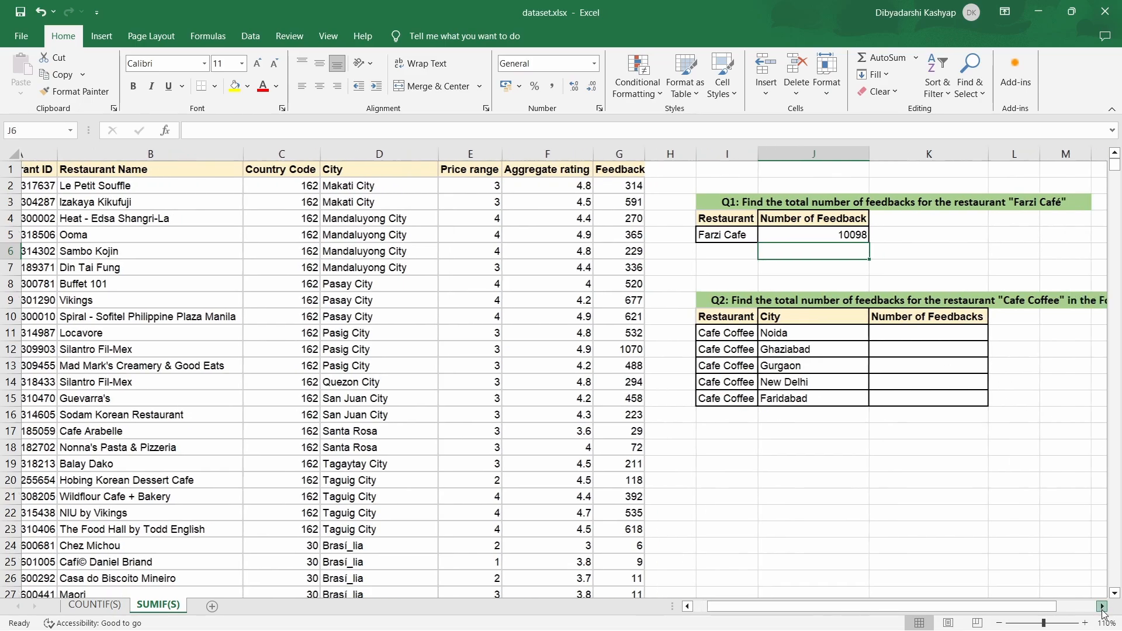
{"action": "left_click", "coordinate": [1102, 607]}
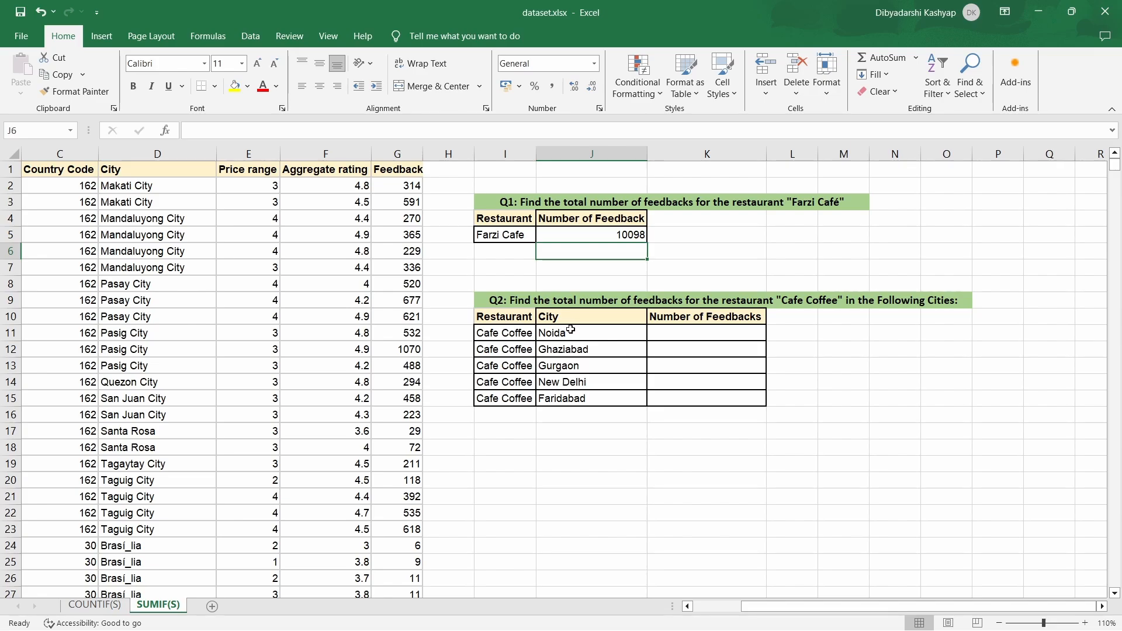
{"action": "left_click", "coordinate": [660, 337]}
{"action": "type", "text": "="}
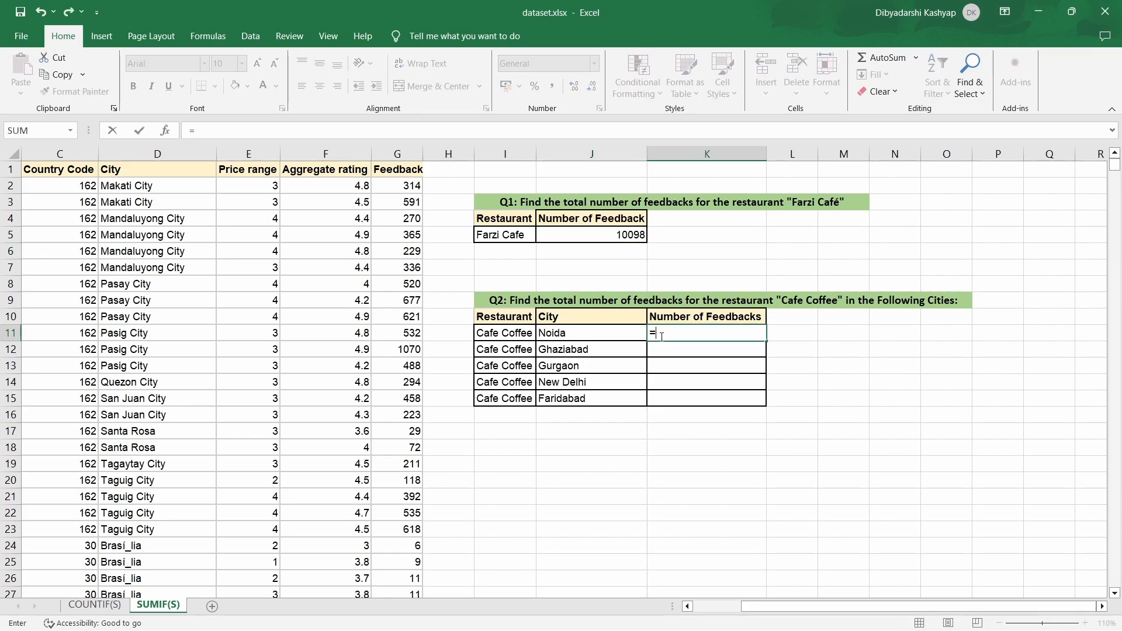
{"action": "type", "text": "sumi"}
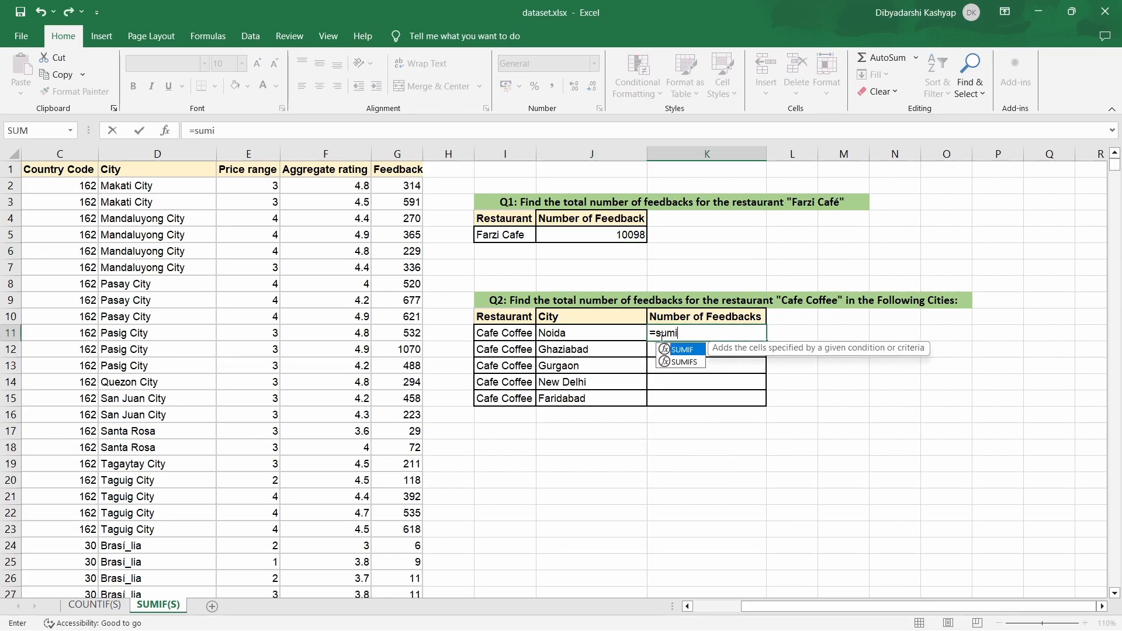
{"action": "type", "text": "fs"}
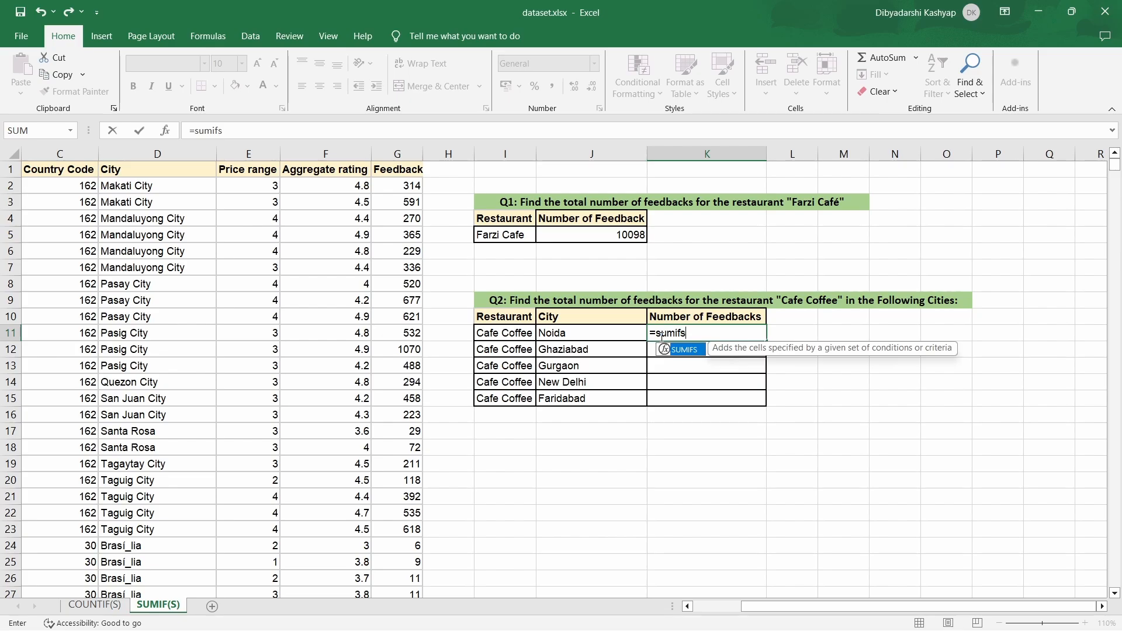
{"action": "type", "text": "("}
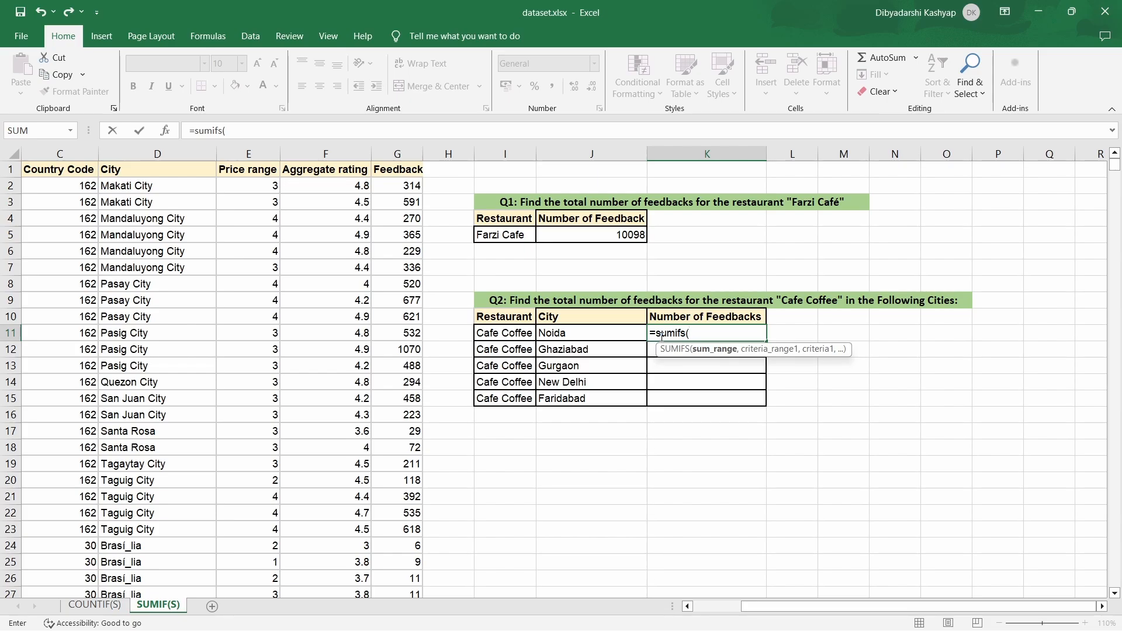
{"action": "left_click", "coordinate": [403, 153]}
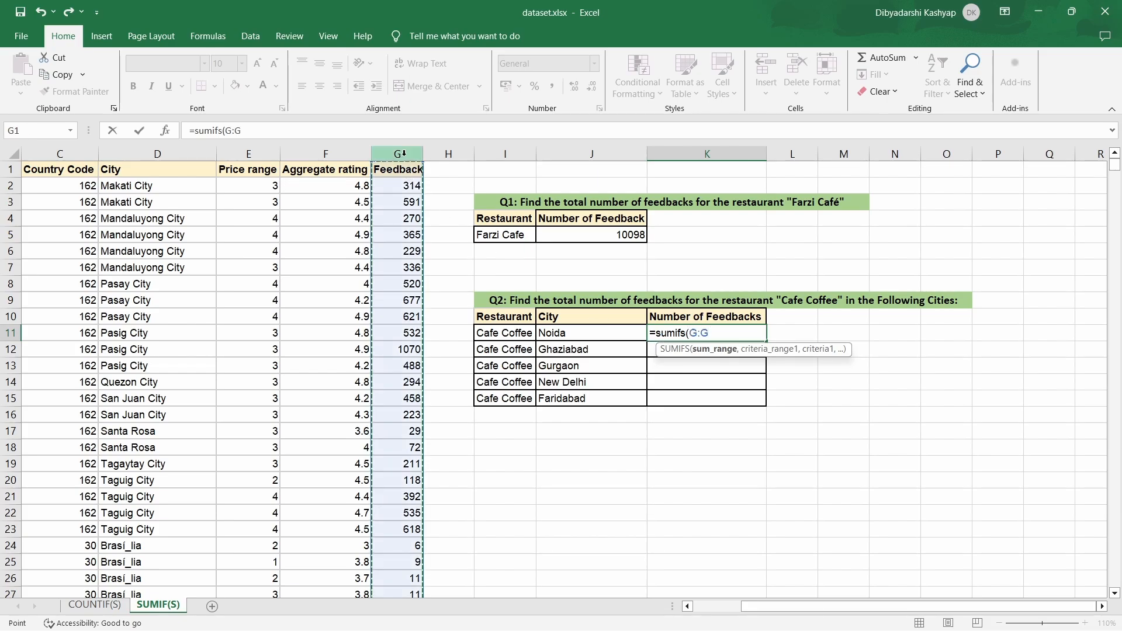
{"action": "type", "text": ","}
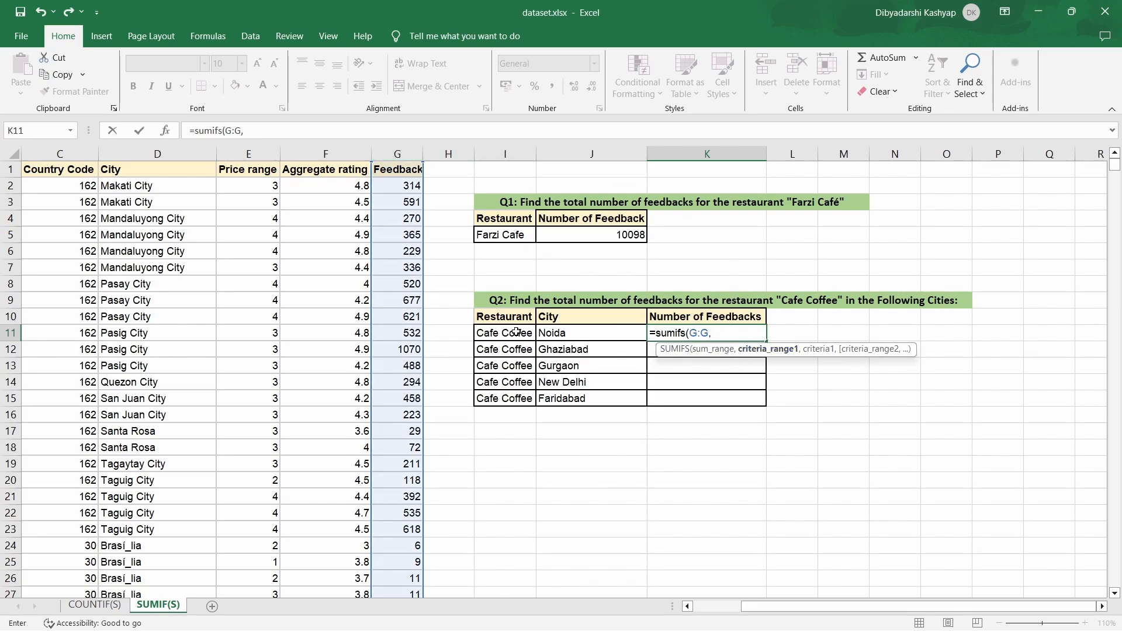
Complete the K11 SUMIFS formula with Restaurant Name column B:B matched to I11 and City column D:D matched to J11
{"action": "left_click_drag", "start_coordinate": [837, 611], "coordinate": [778, 612]}
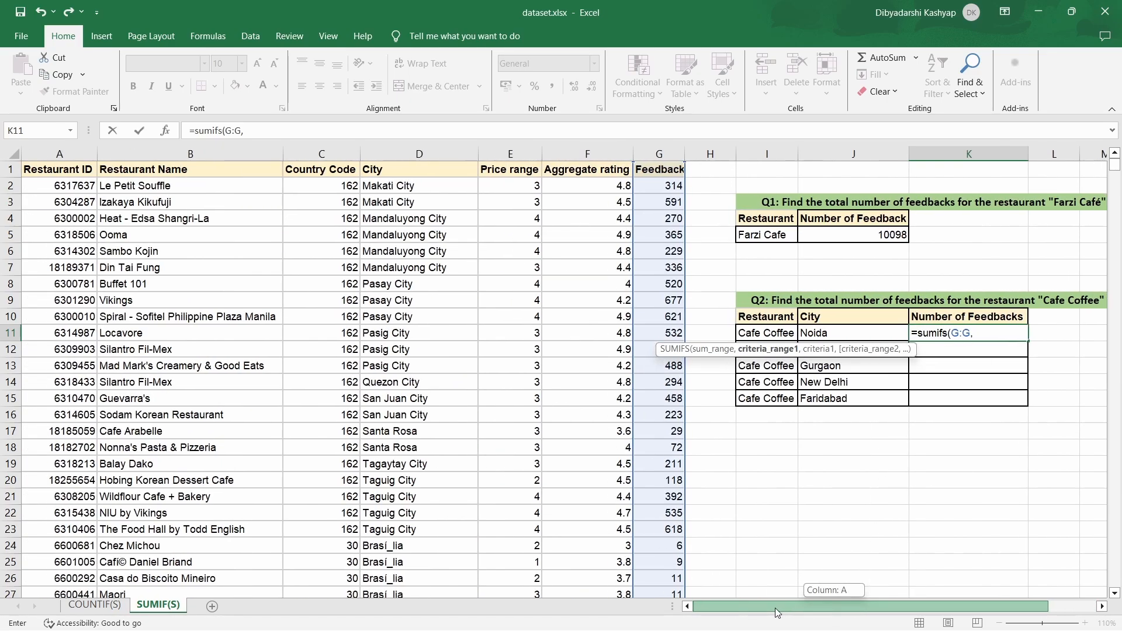
{"action": "left_click", "coordinate": [201, 154]}
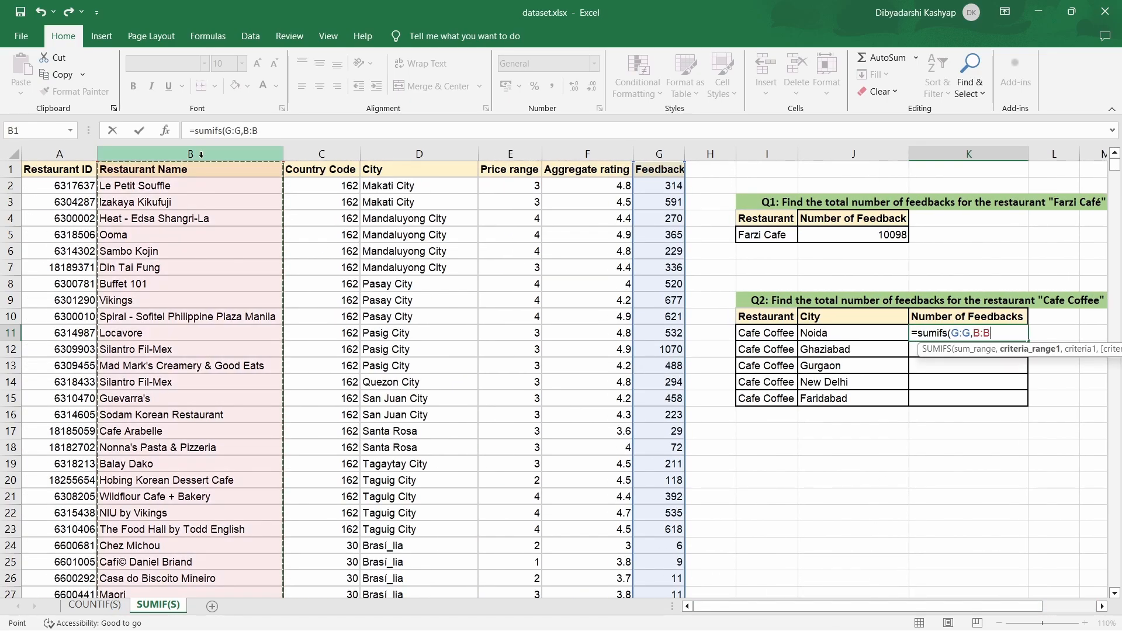
{"action": "type", "text": ","}
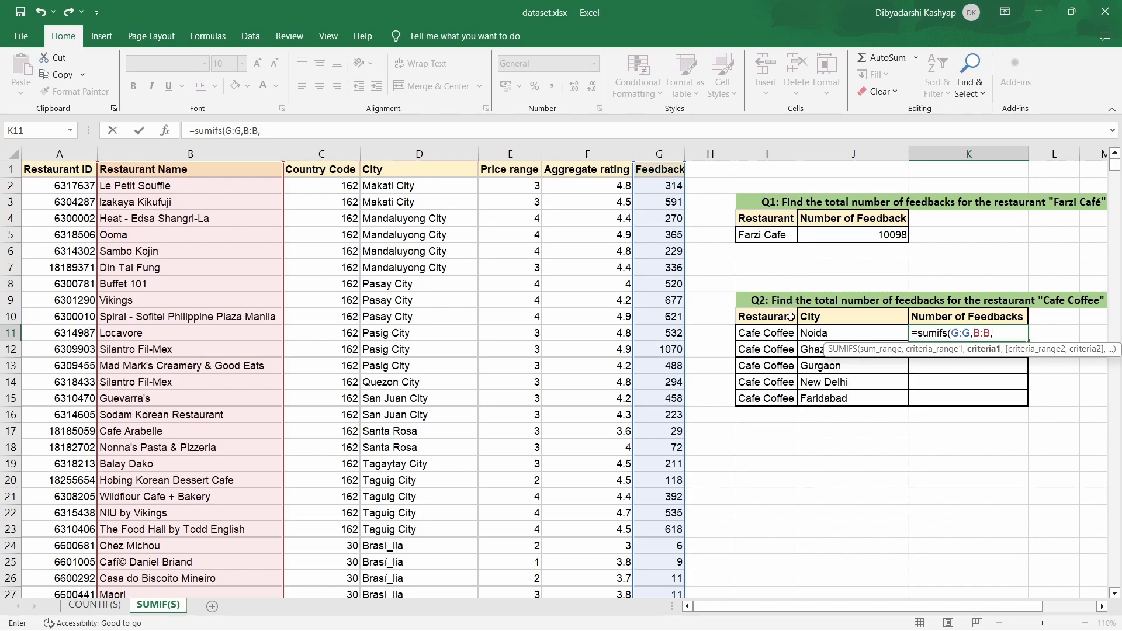
{"action": "left_click", "coordinate": [771, 335]}
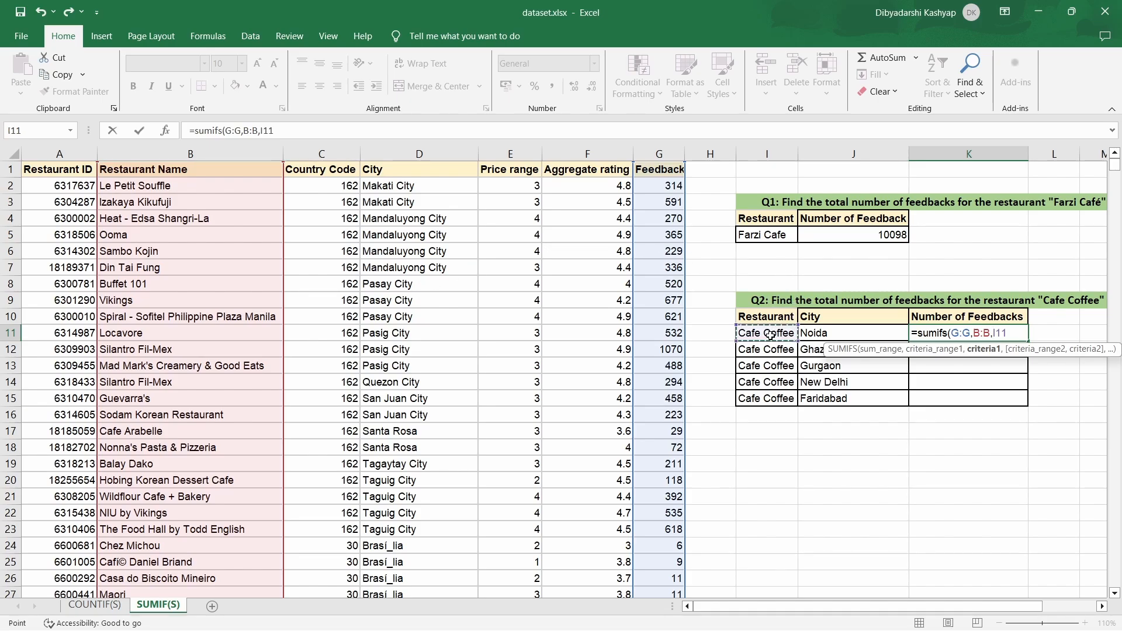
{"action": "type", "text": ","}
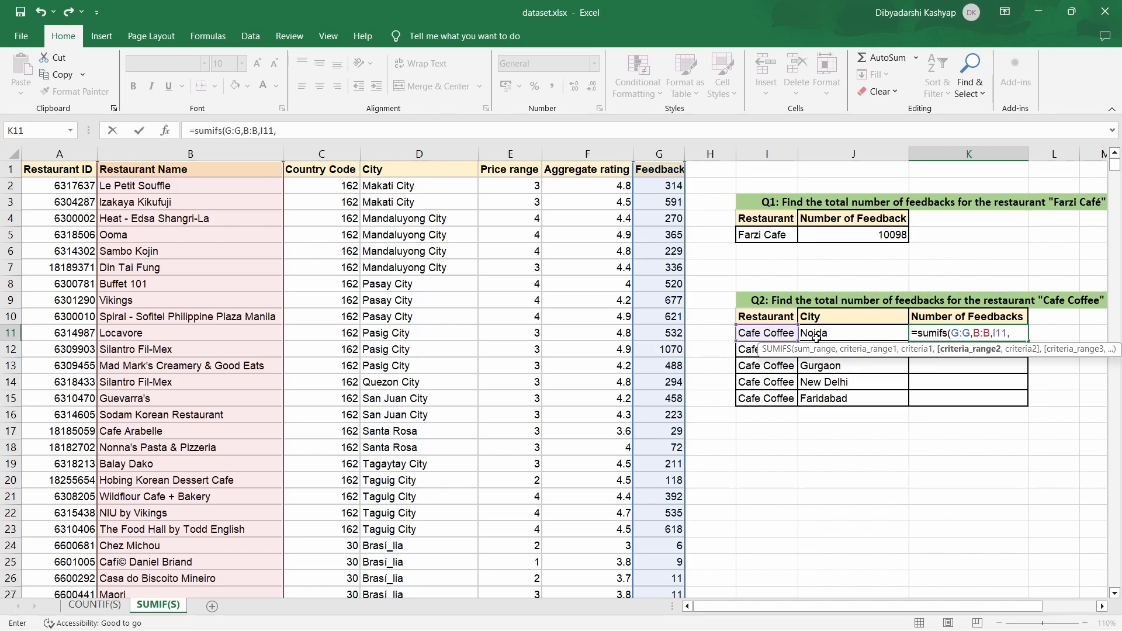
{"action": "left_click", "coordinate": [405, 154]}
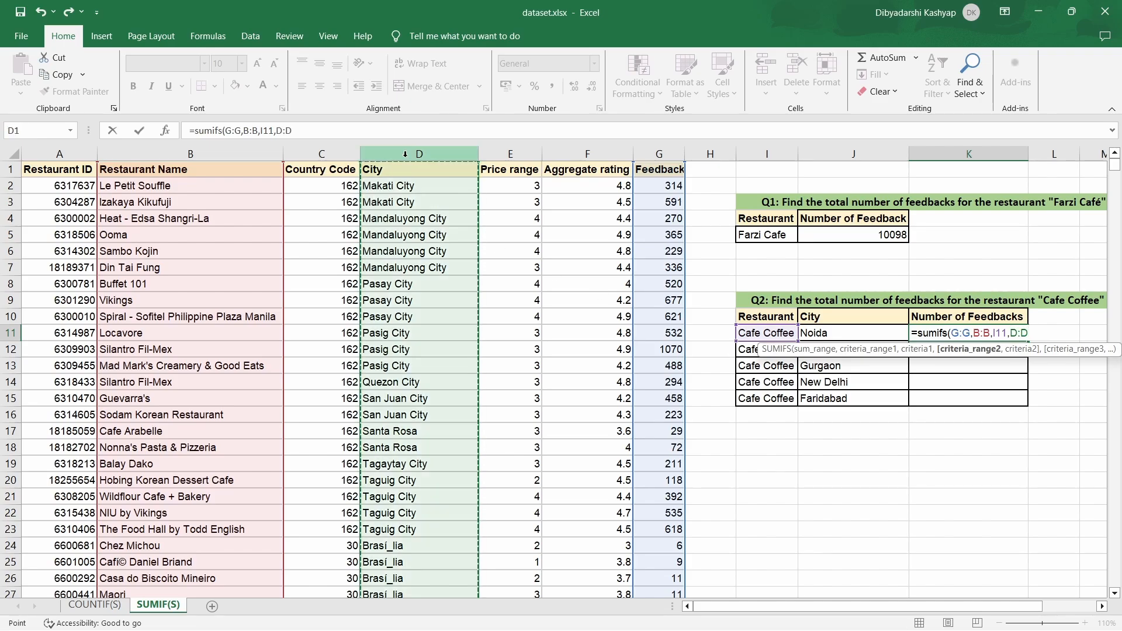
{"action": "type", "text": ","}
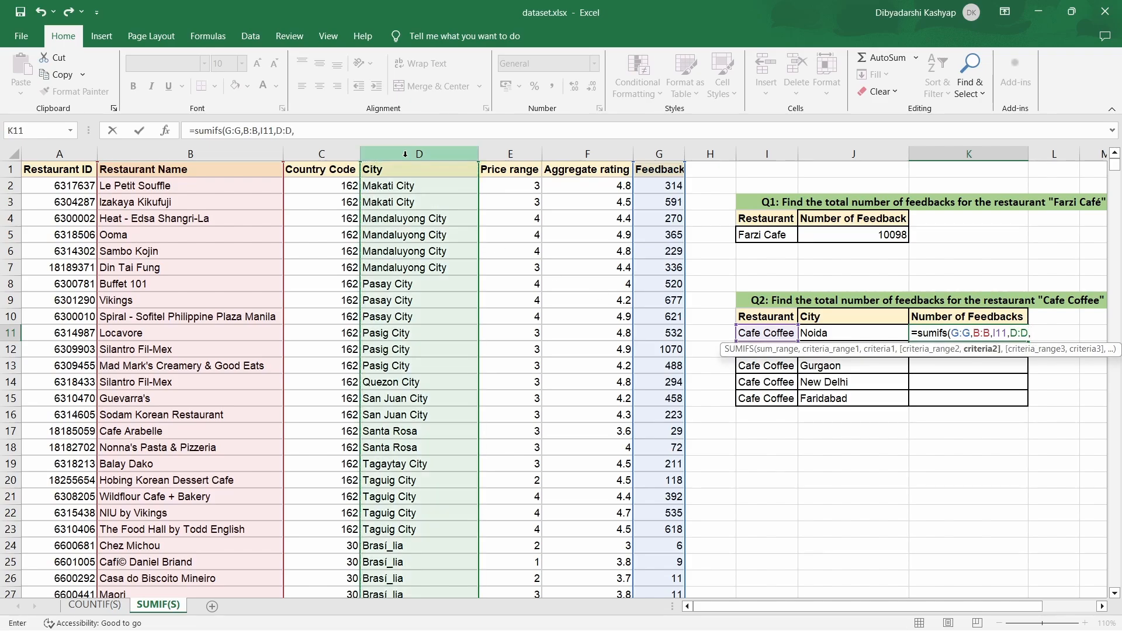
{"action": "left_click", "coordinate": [827, 333]}
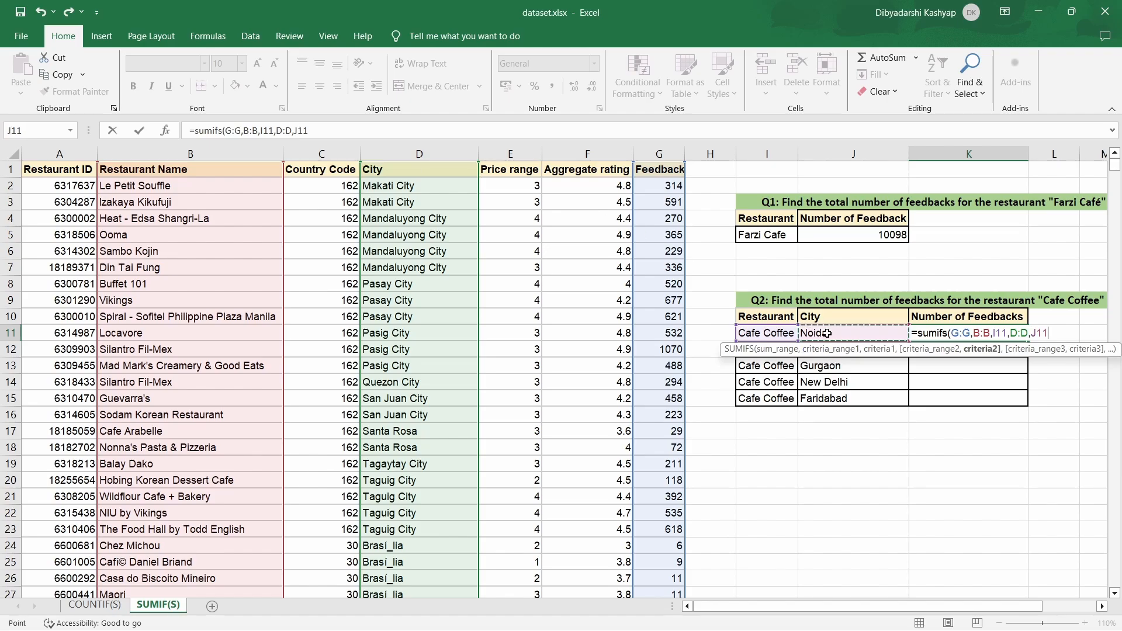
{"action": "key", "text": "Return"}
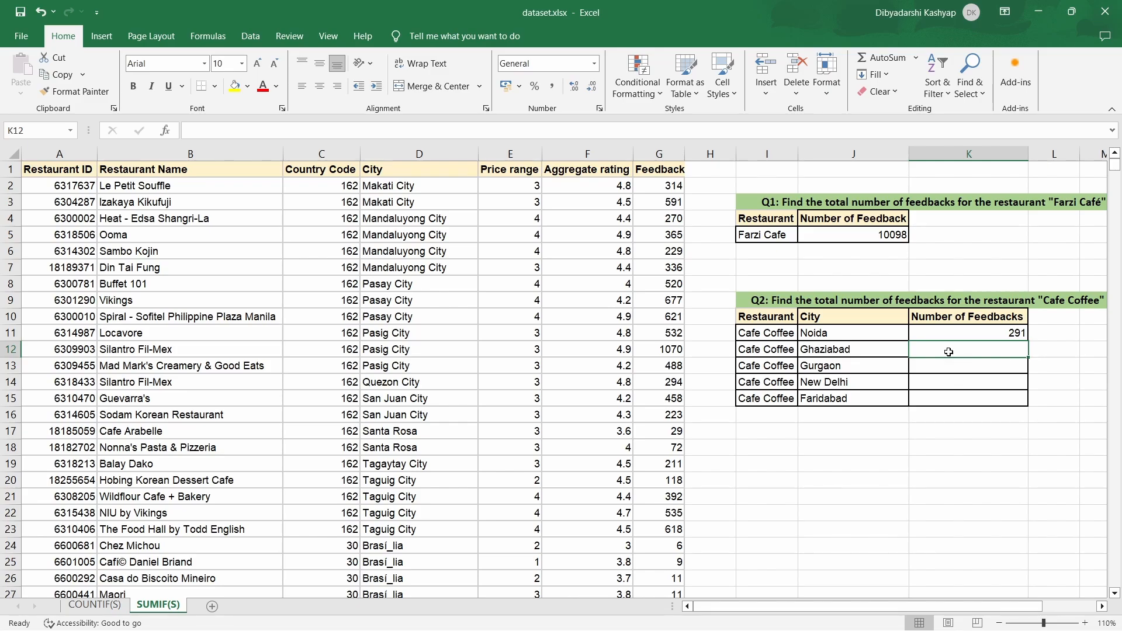
Start a SUMIFS formula in K12 for Ghaziabad with sum range G:G and column B:B matched to restaurant cell I12
{"action": "type", "text": "="}
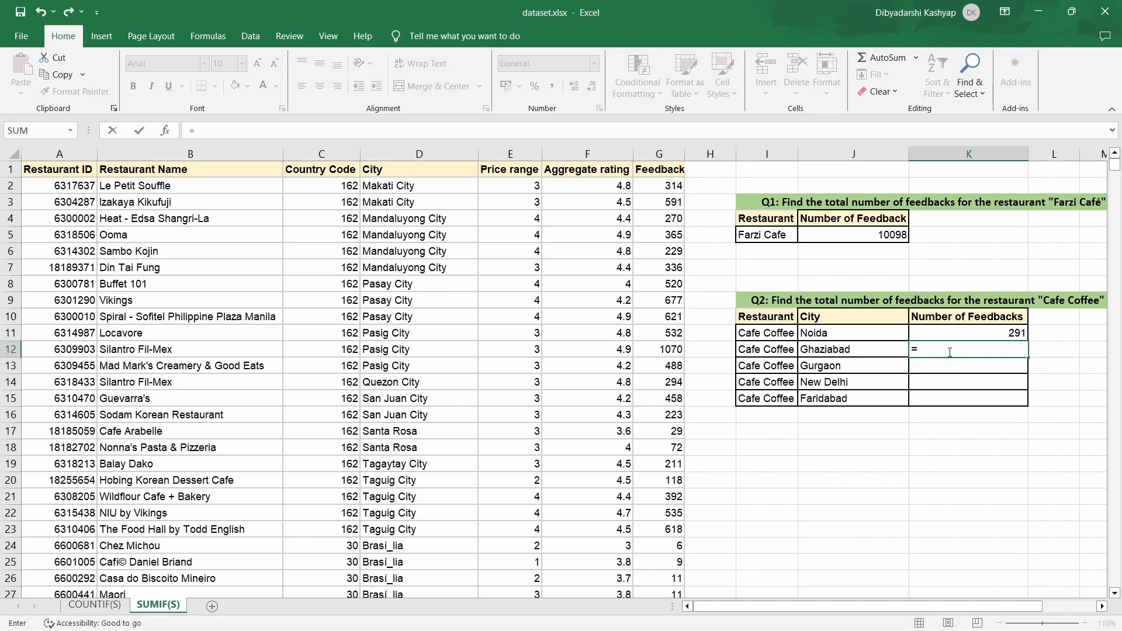
{"action": "type", "text": "sumifs"}
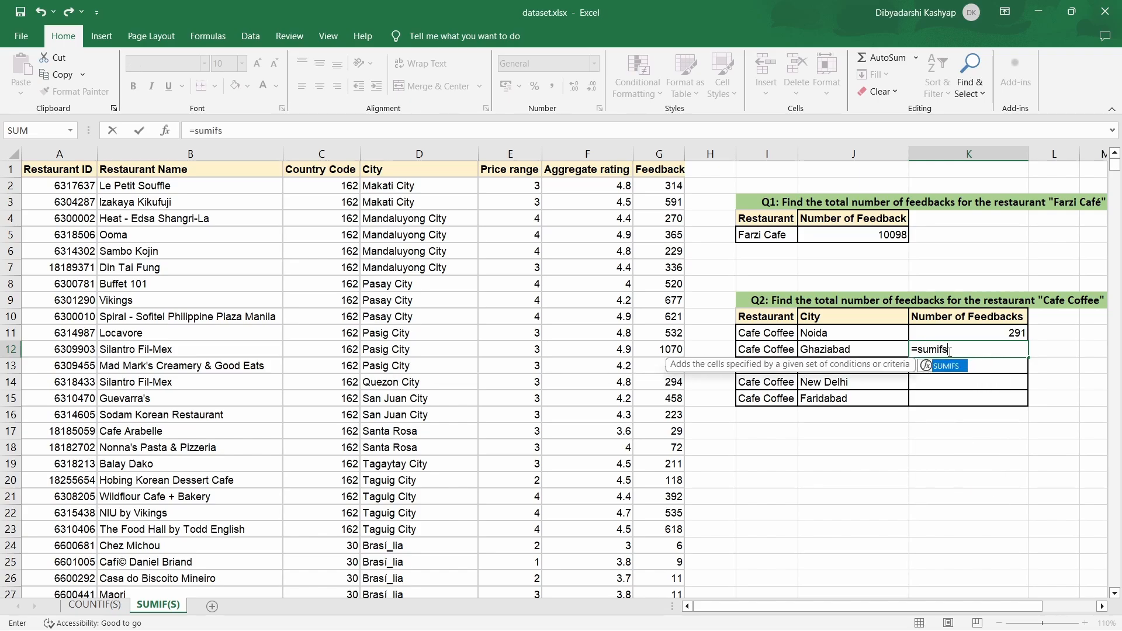
{"action": "type", "text": "("}
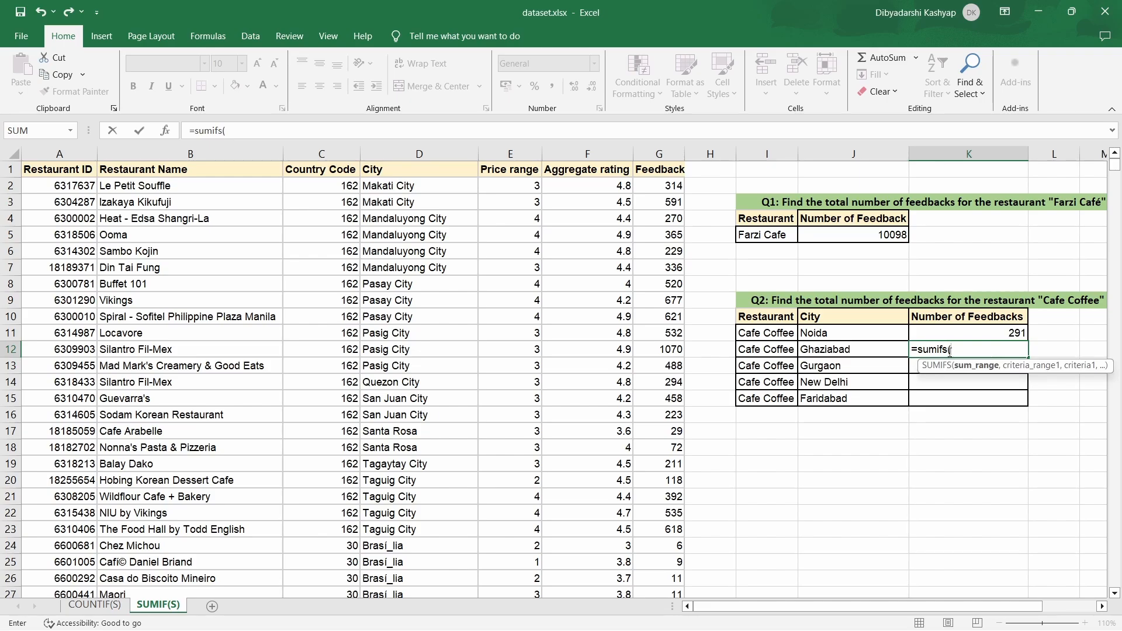
{"action": "left_click", "coordinate": [658, 154]}
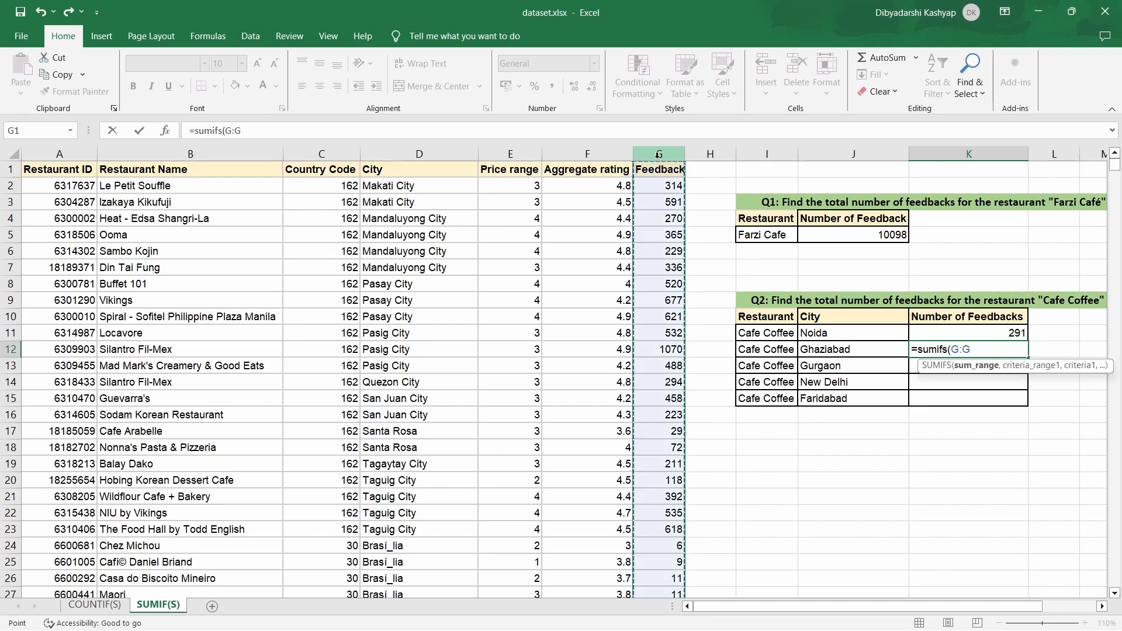
{"action": "type", "text": ","}
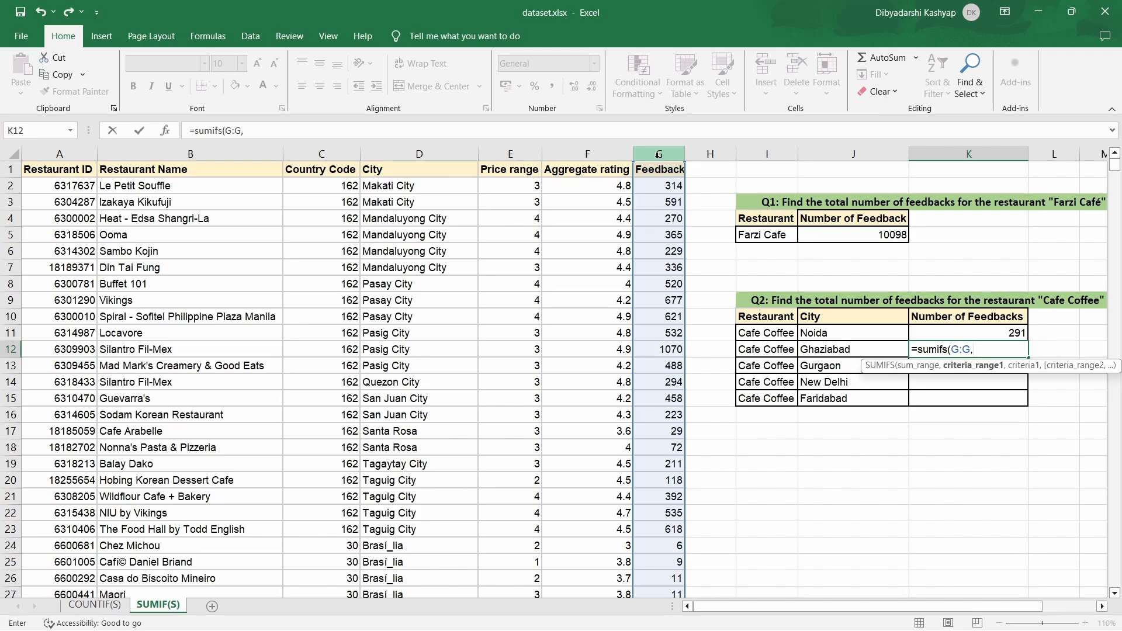
{"action": "left_click", "coordinate": [205, 155]}
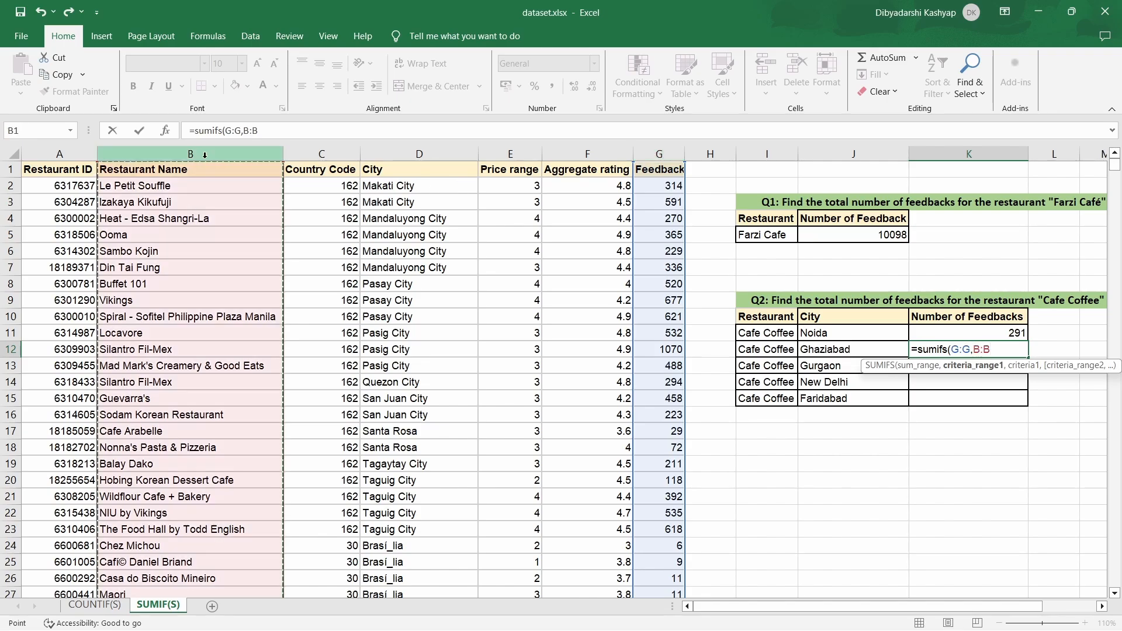
{"action": "type", "text": ","}
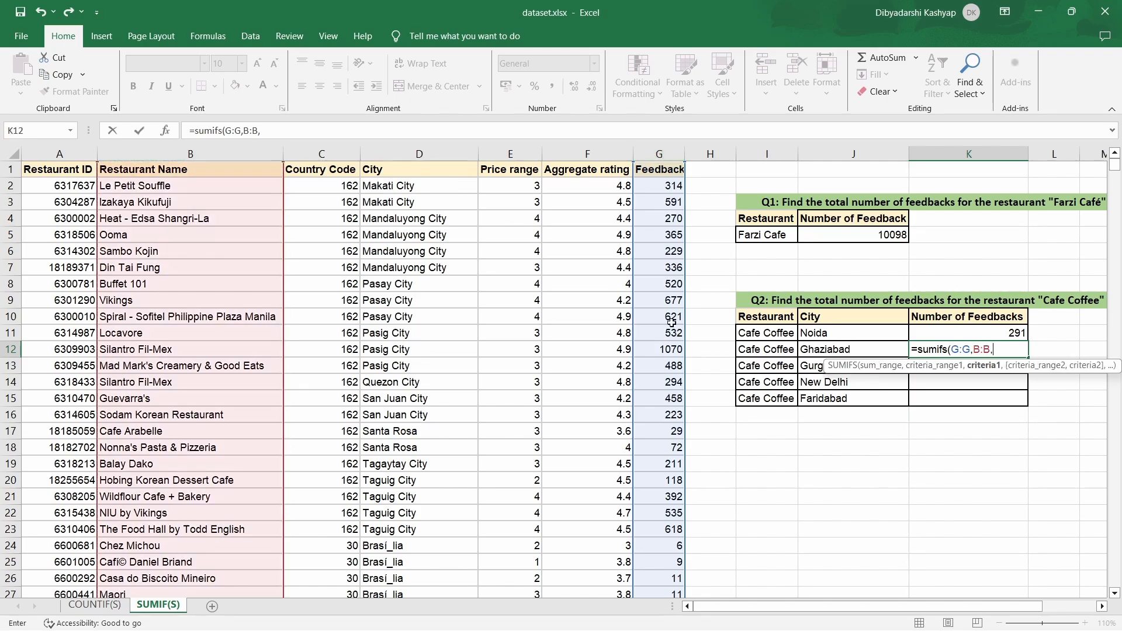
{"action": "left_click", "coordinate": [755, 350]}
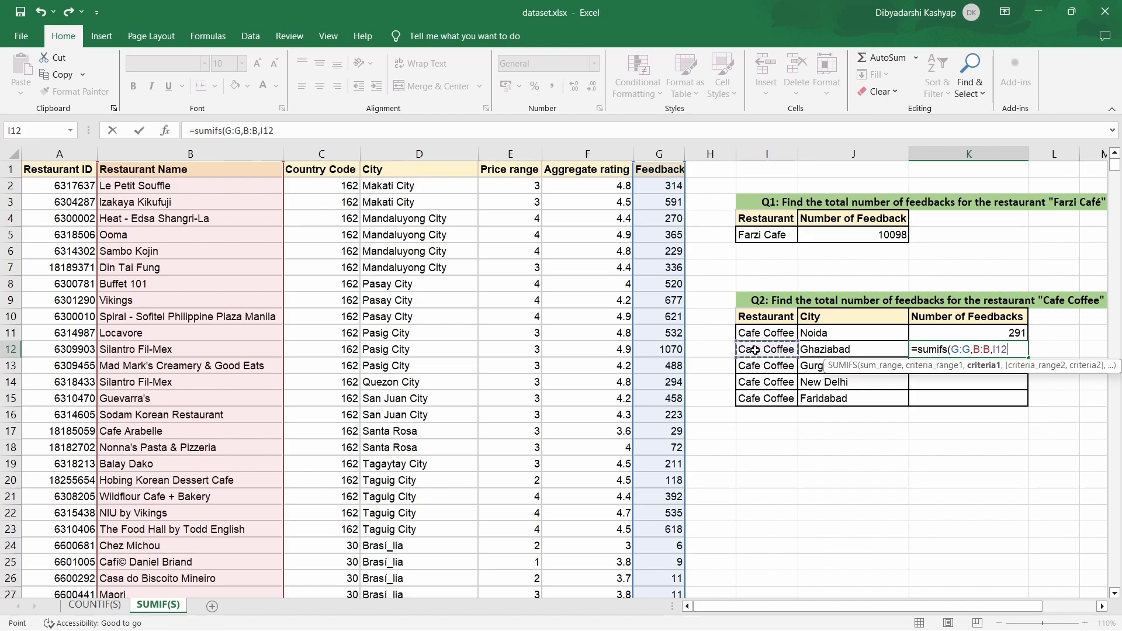
{"action": "type", "text": ","}
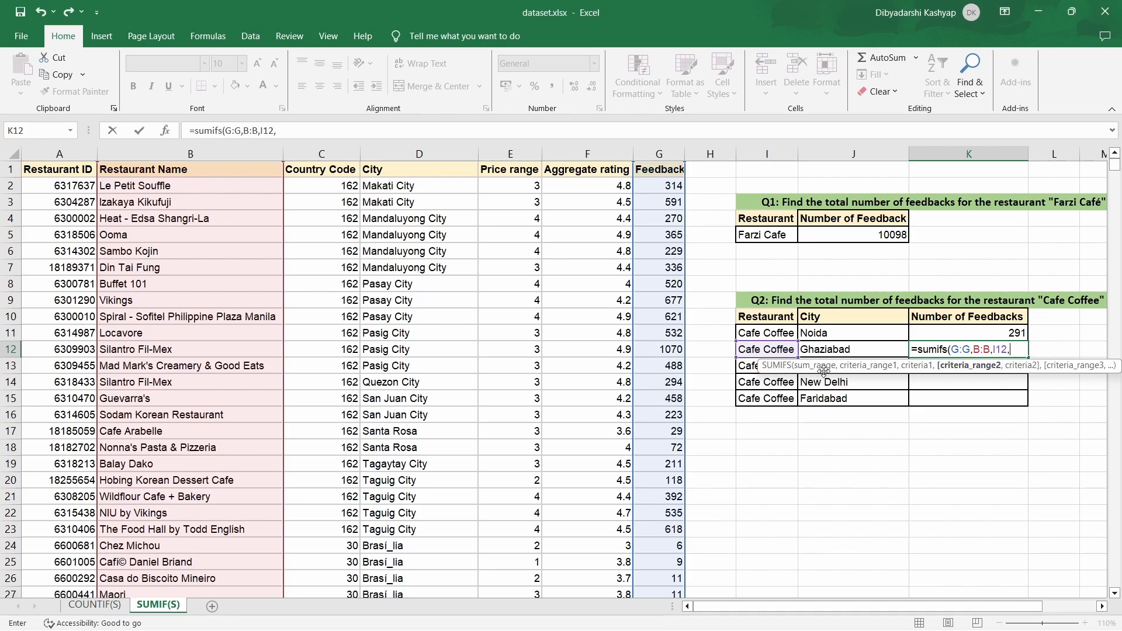
Finish the K12 SUMIFS formula by adding City column D:D with J12 as the second criterion
{"action": "left_click", "coordinate": [401, 156]}
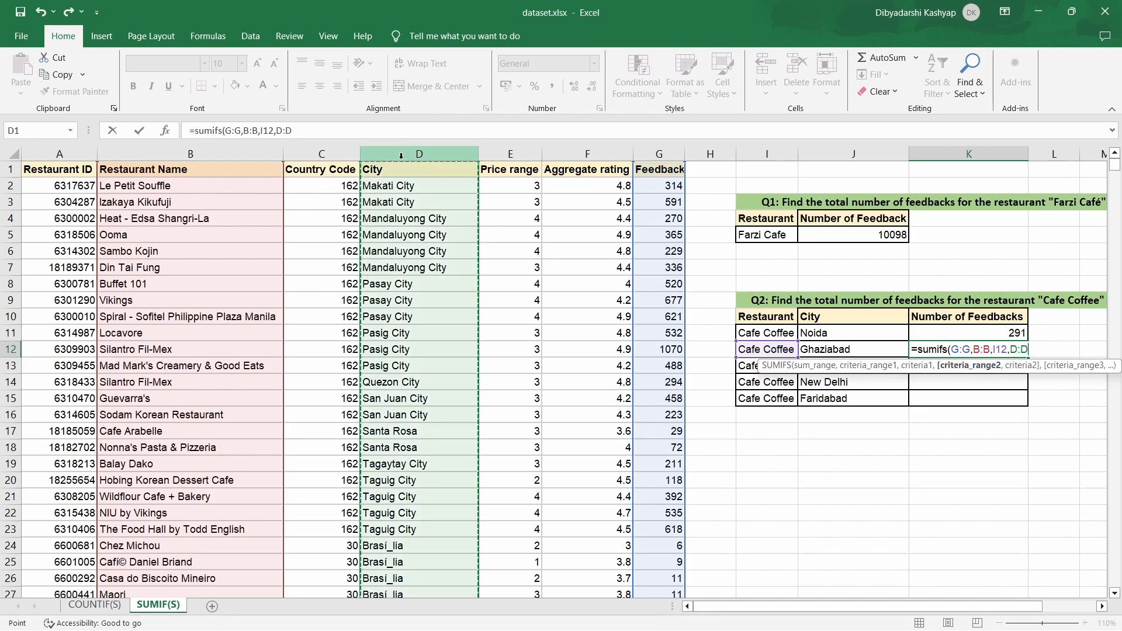
{"action": "type", "text": ","}
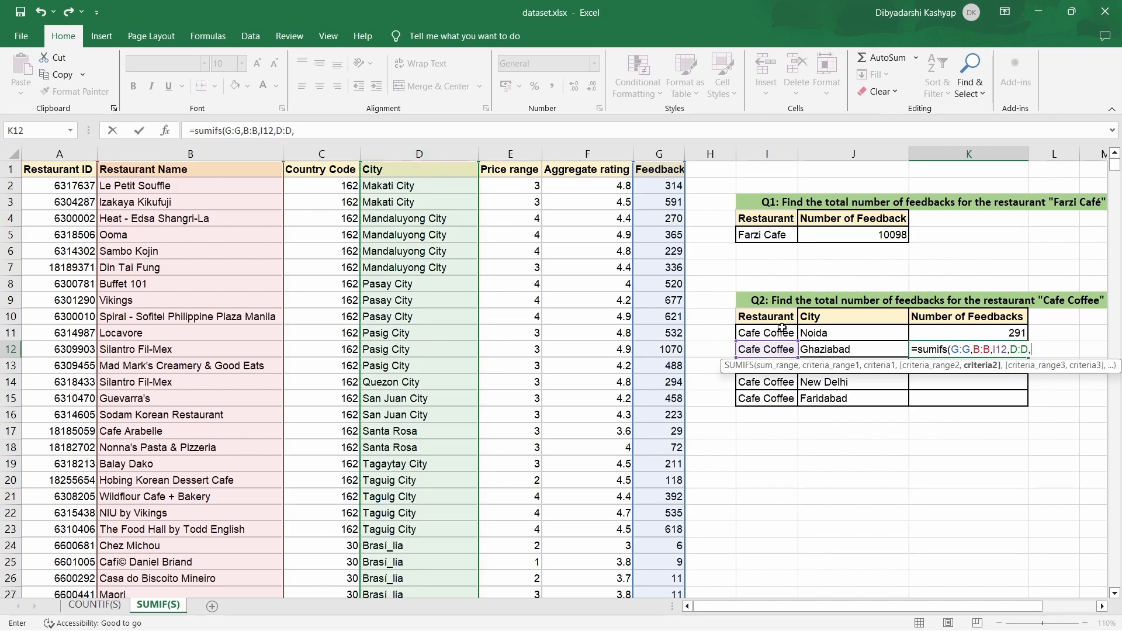
{"action": "left_click", "coordinate": [837, 350]}
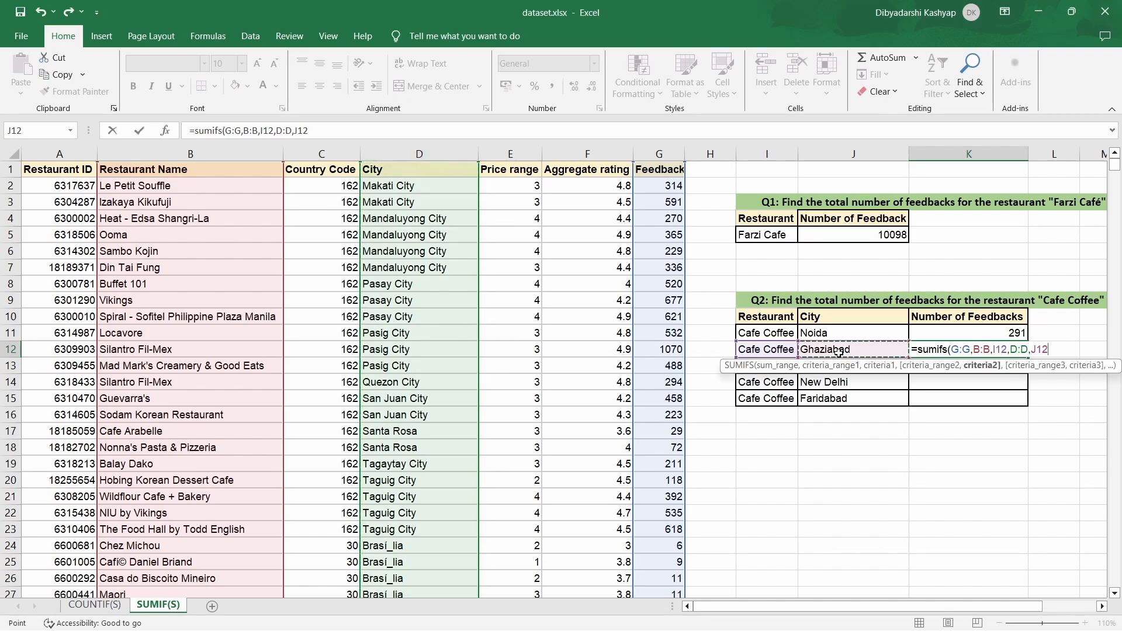
{"action": "type", "text": ")"}
{"action": "key", "text": "Return"}
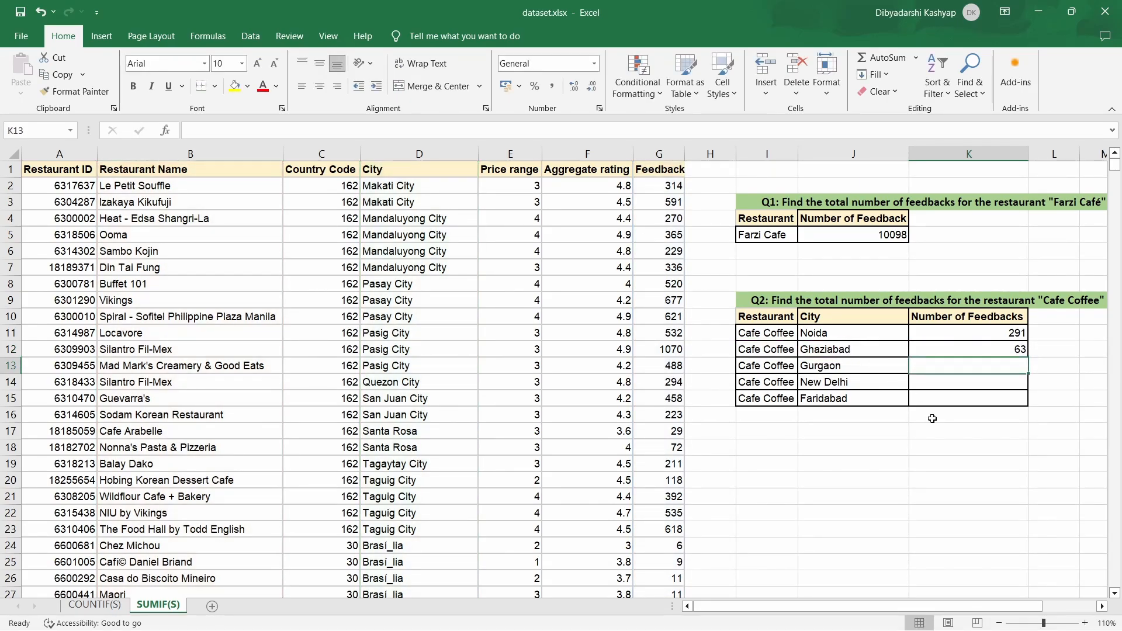
Fill the K12 SUMIFS formula down through K15 for Gurgaon, New Delhi and Faridabad, and select K13
{"action": "left_click", "coordinate": [1024, 354]}
{"action": "double_click", "coordinate": [1027, 356]}
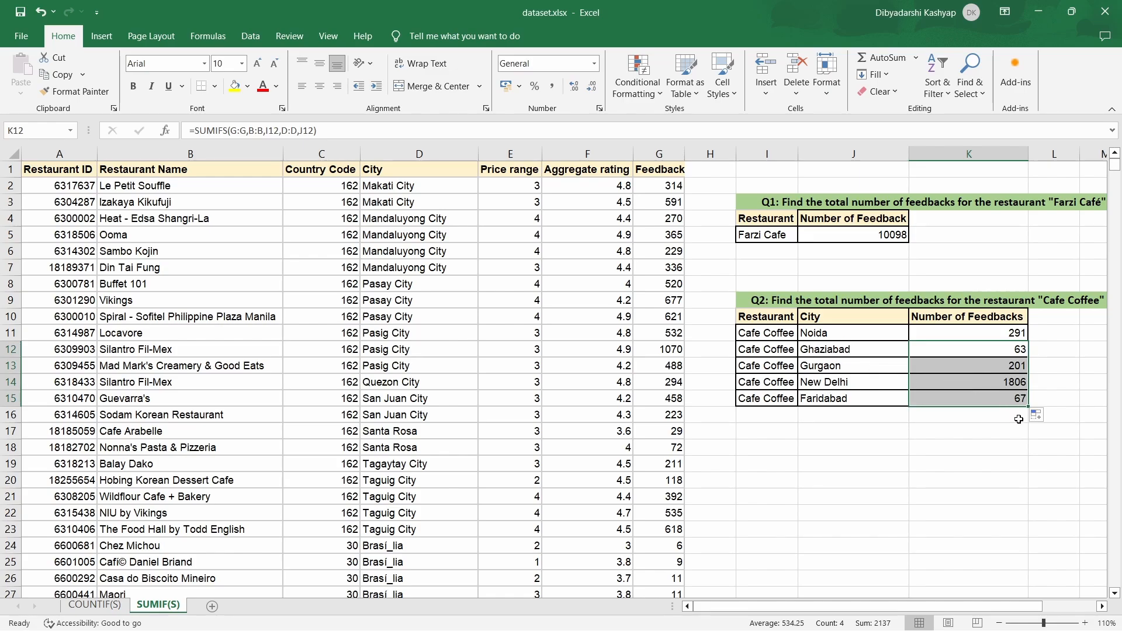
{"action": "key", "text": "Down"}
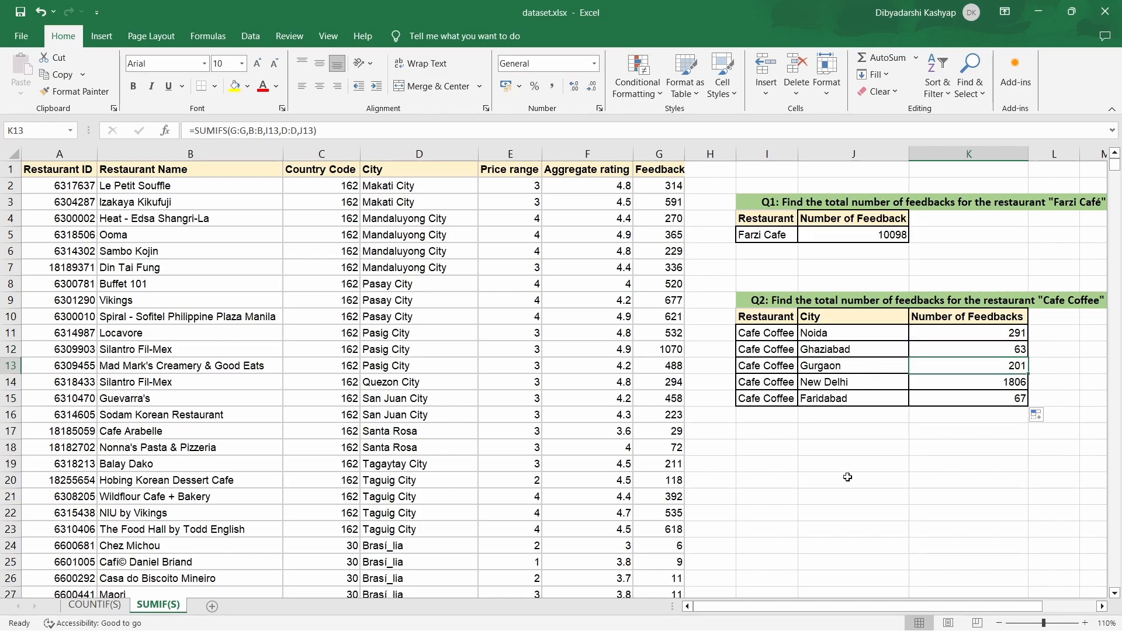